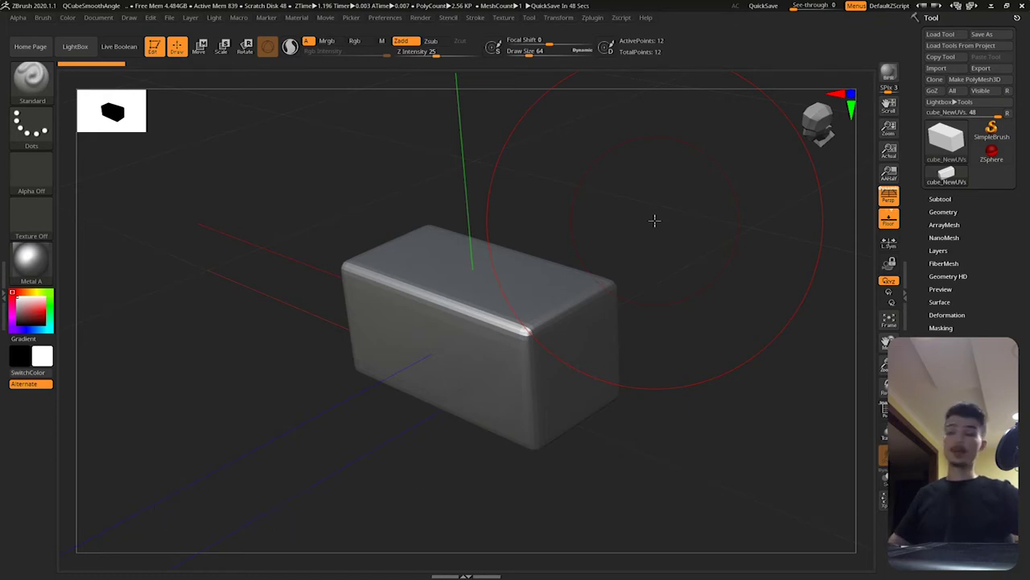
# - Drop the QCubeSmoothAngle cube to its lowest, sharp-edged subdivision level with Shift+D
pyautogui.press('shift')
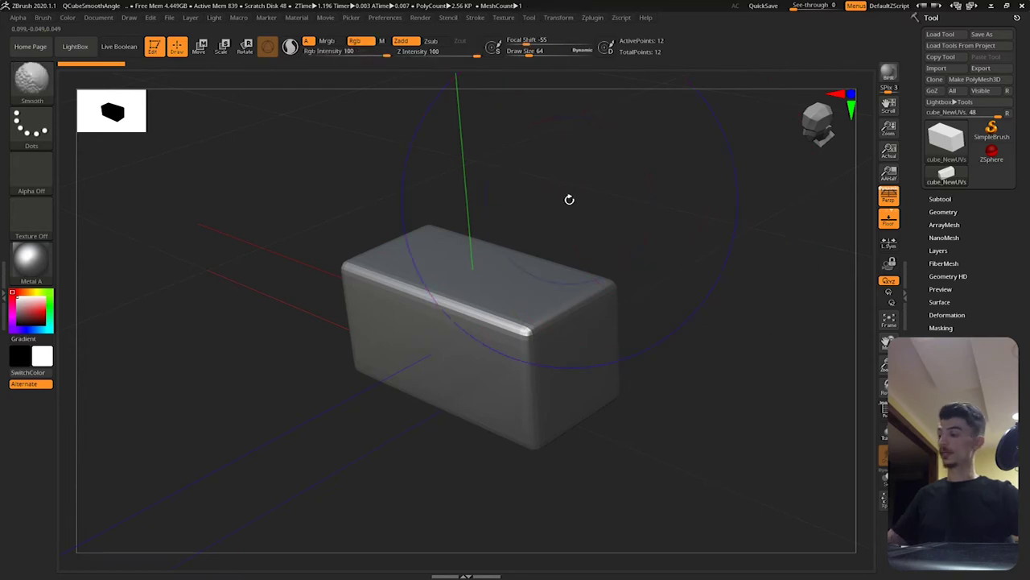
pyautogui.hotkey('shift', 'd')
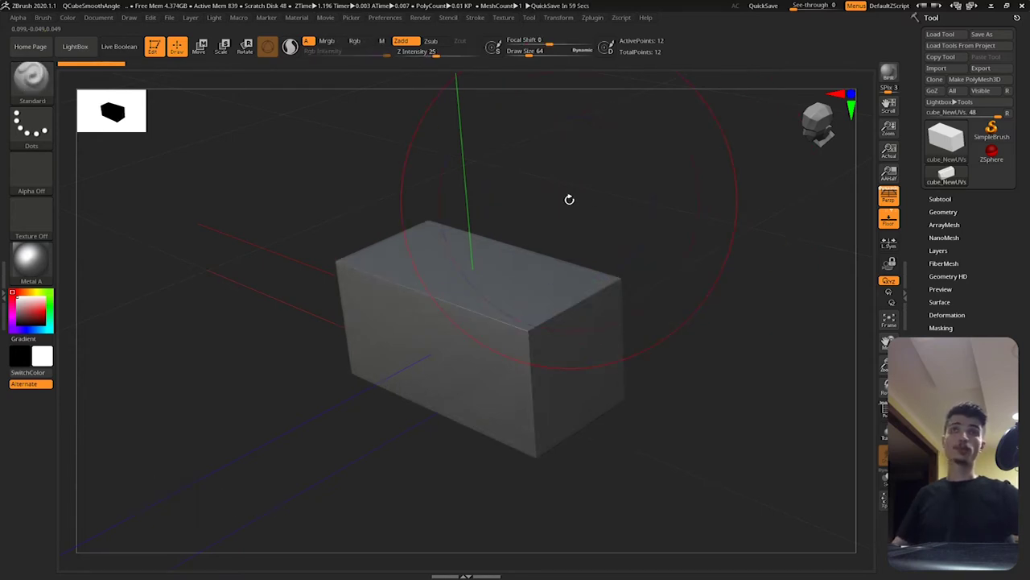
# - Duplicate cube_NewUVs into a second subtool named cube_NewUVs1
pyautogui.click(982, 198)
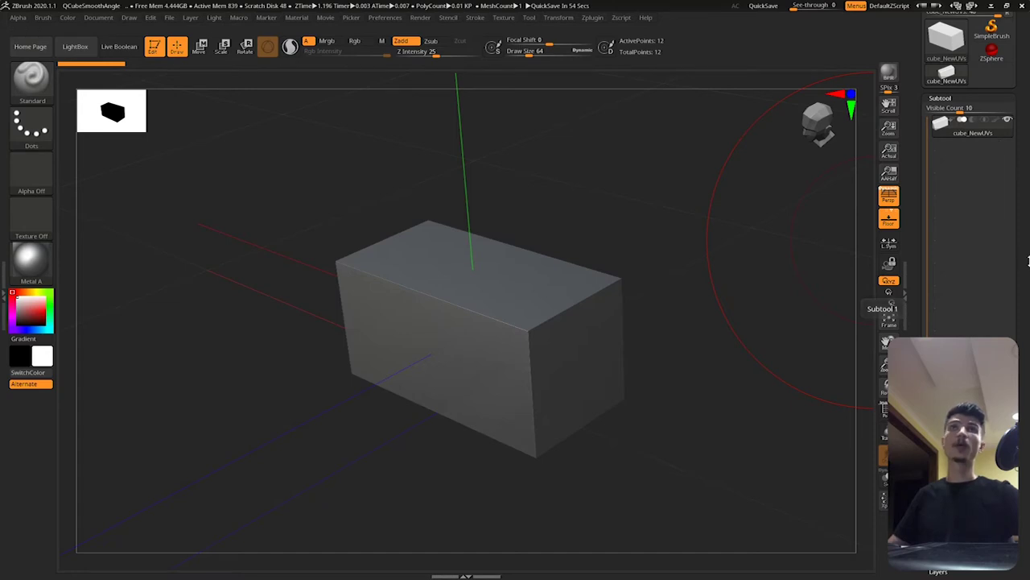
pyautogui.scroll(-2, 1006, 149)
pyautogui.scroll(-2, 1015, 153)
pyautogui.scroll(-2, 1026, 157)
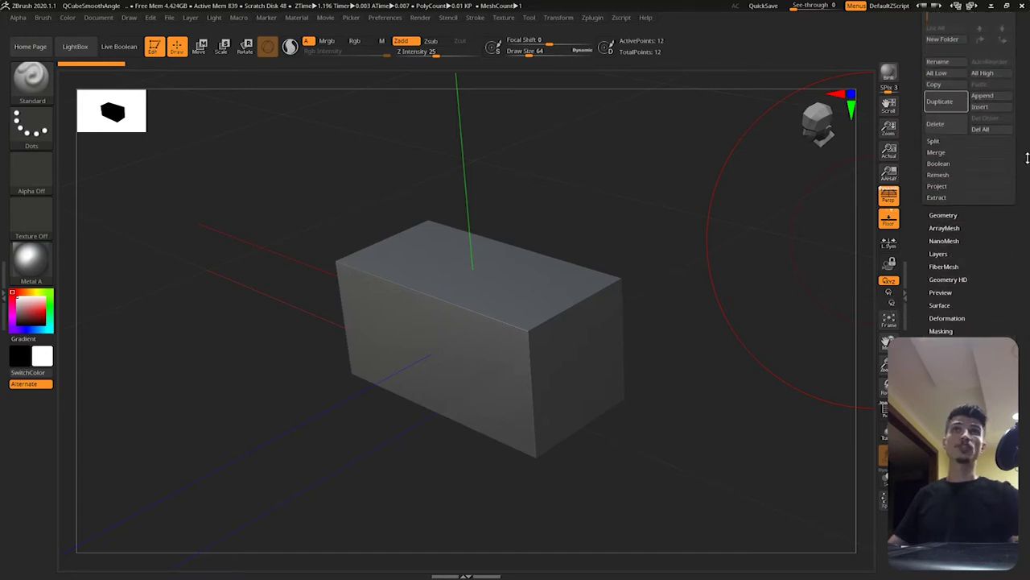
pyautogui.click(959, 107)
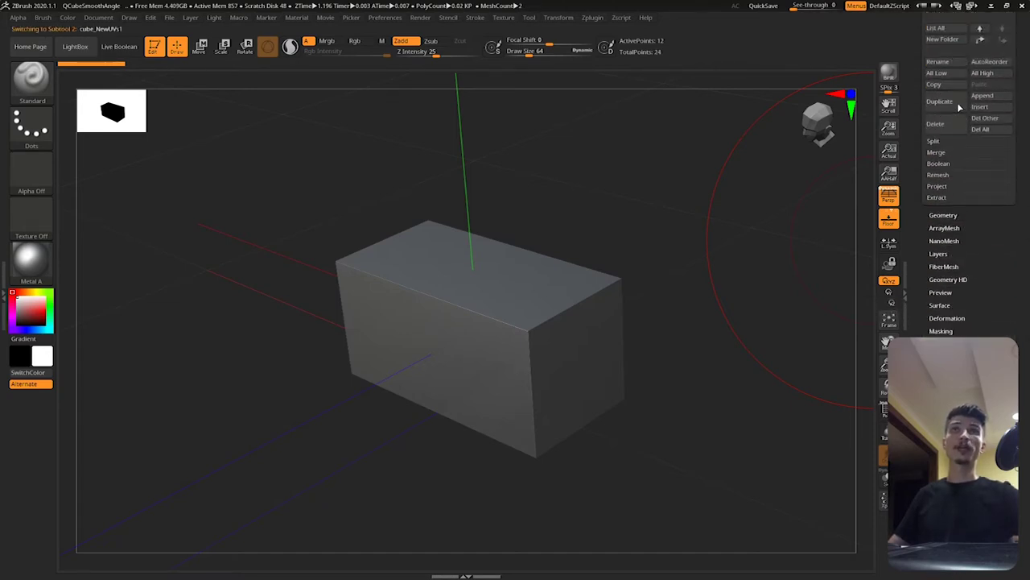
pyautogui.scroll(5, 998, 202)
pyautogui.scroll(-2, 1028, 241)
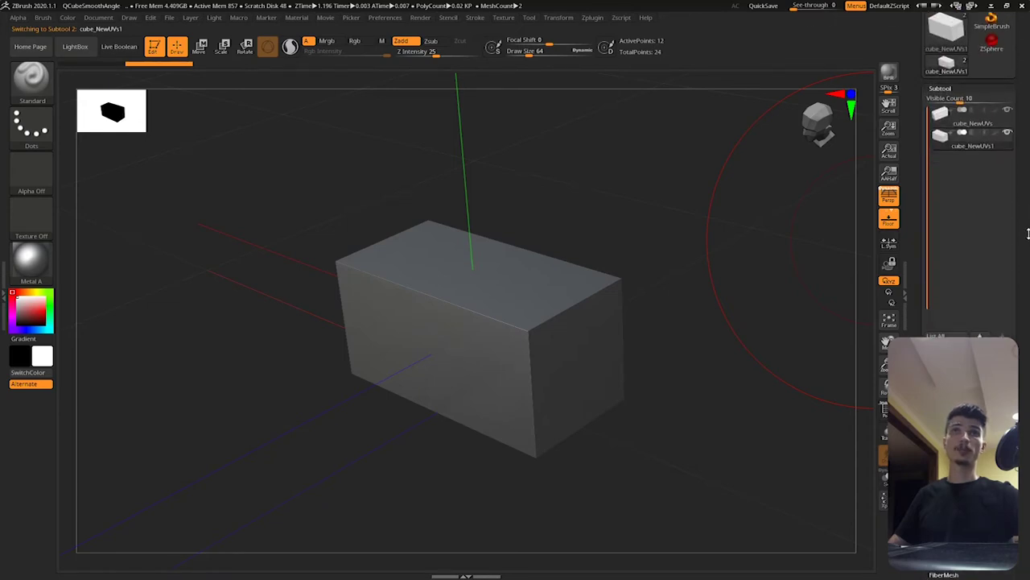
pyautogui.scroll(2, 1027, 234)
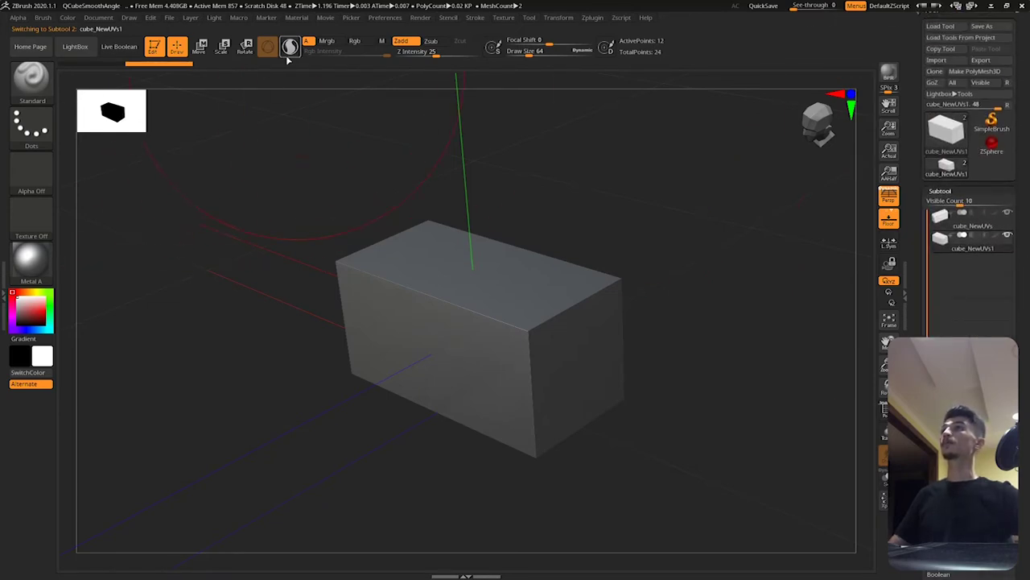
pyautogui.click(202, 46)
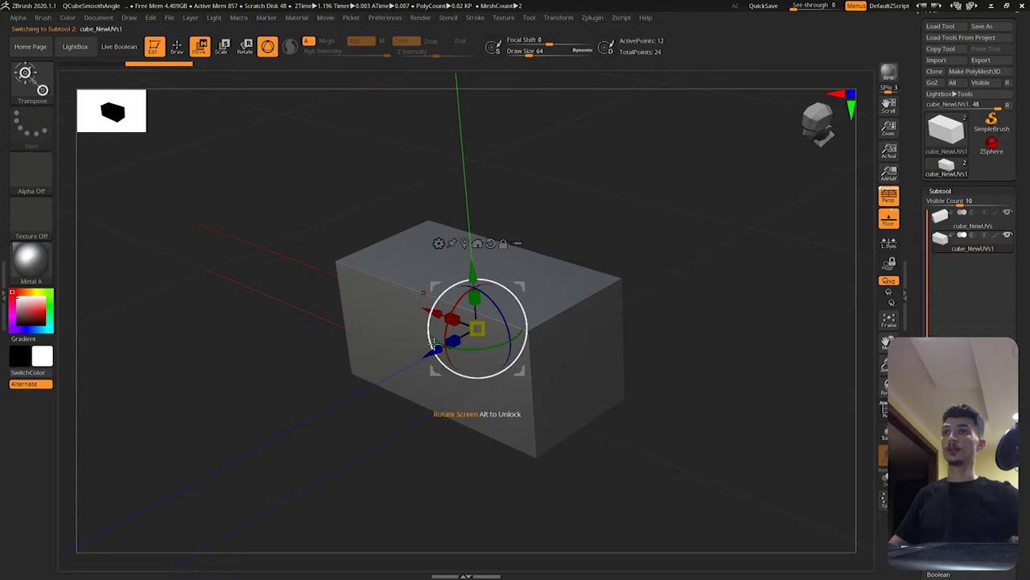
# - Lift the duplicate box up and back so it overlaps the original's top
pyautogui.moveTo(432, 351)
pyautogui.mouseDown()
pyautogui.moveTo(500, 192)
pyautogui.moveTo(503, 161)
pyautogui.mouseUp()
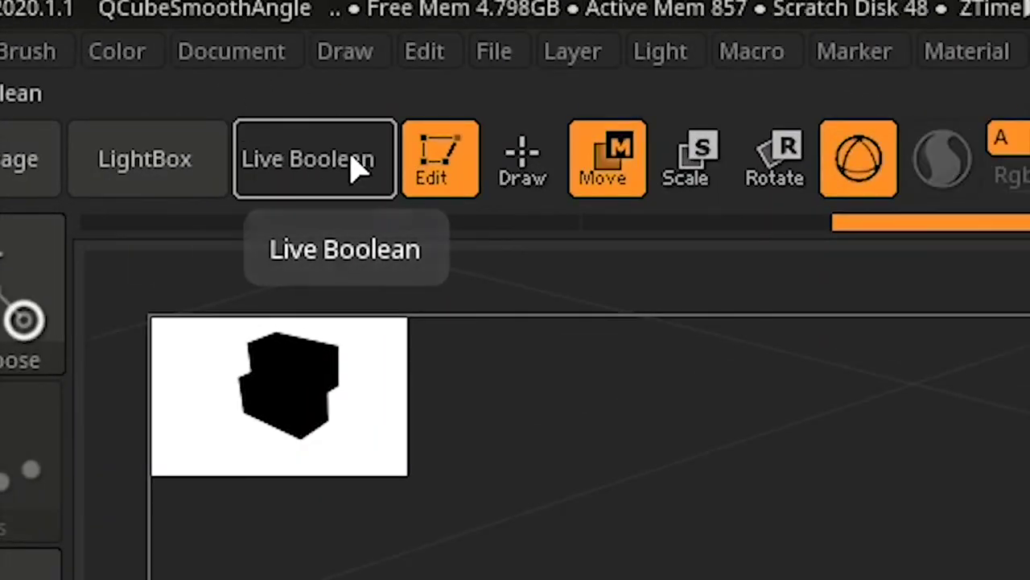
# - Turn on Live Boolean and enable Render Booleans in the Render palette
pyautogui.click(129, 48)
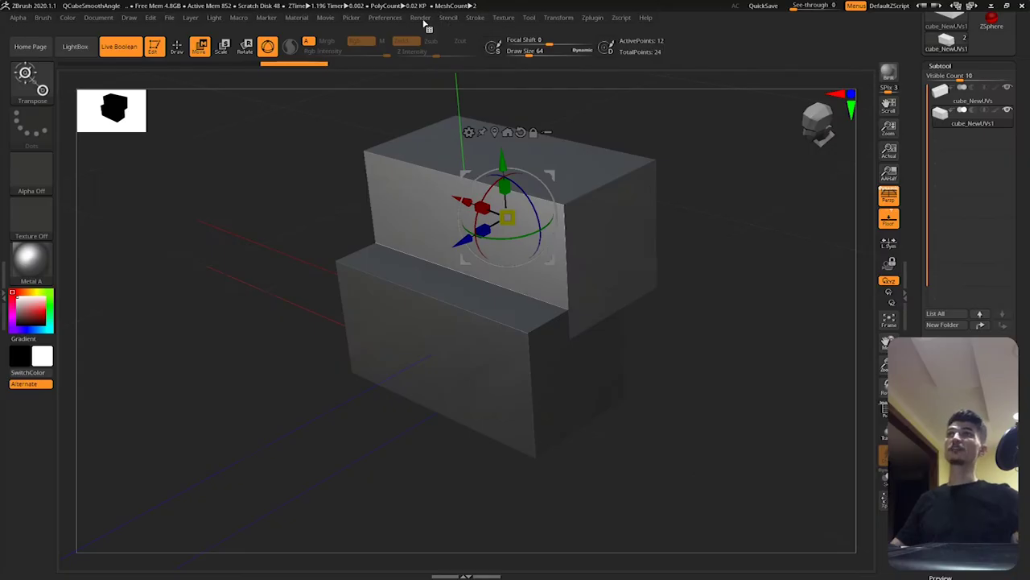
pyautogui.click(424, 21)
pyautogui.click(455, 143)
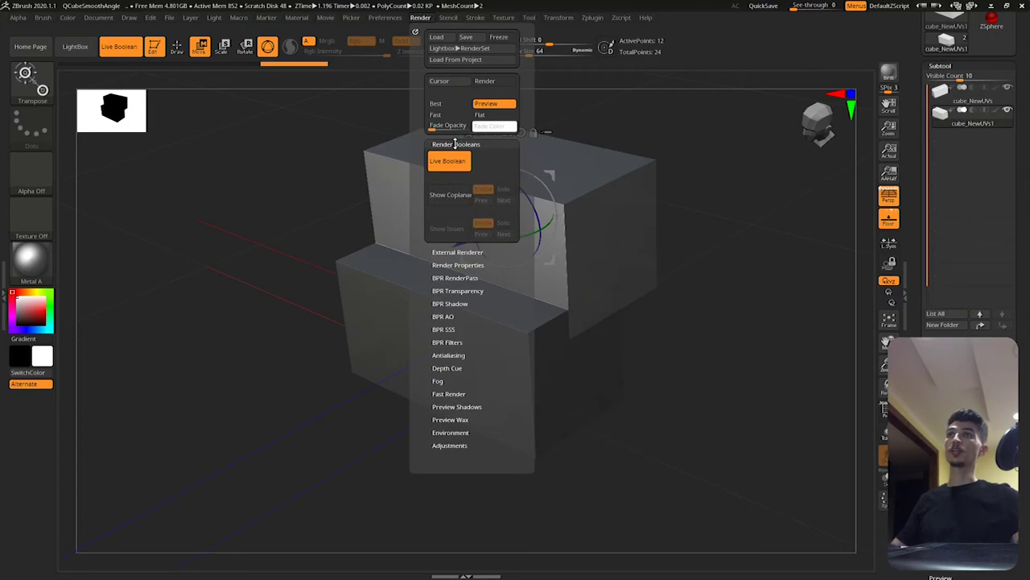
pyautogui.click(424, 18)
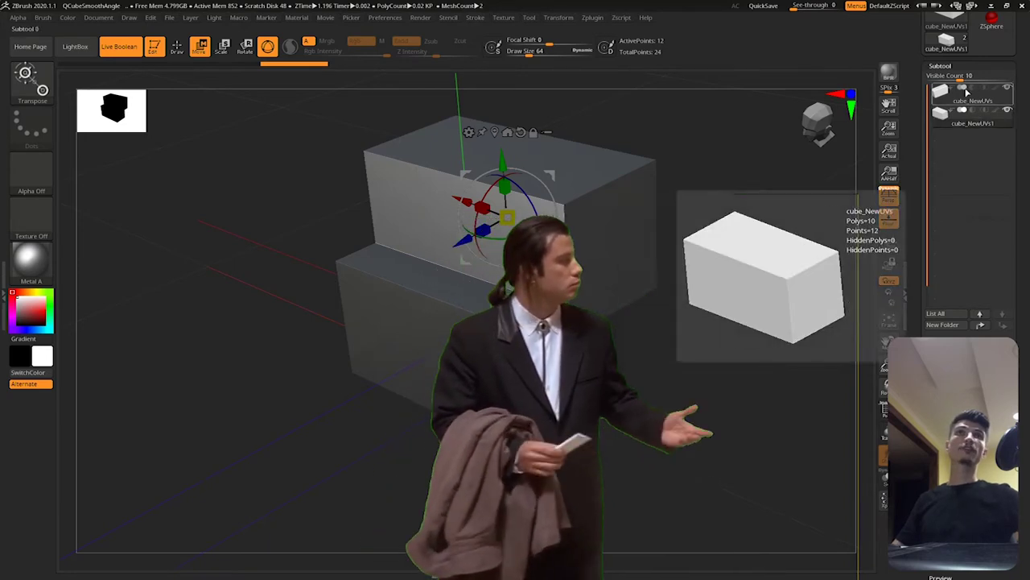
pyautogui.moveTo(966, 115)
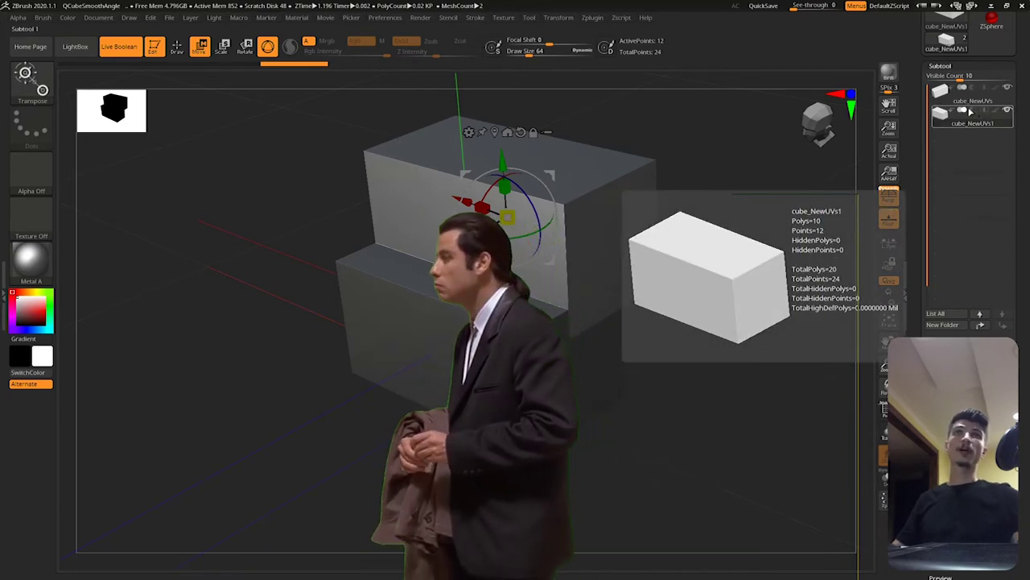
# - Set the duplicate box to Subtract so it carves a groove into the original
pyautogui.click(973, 112)
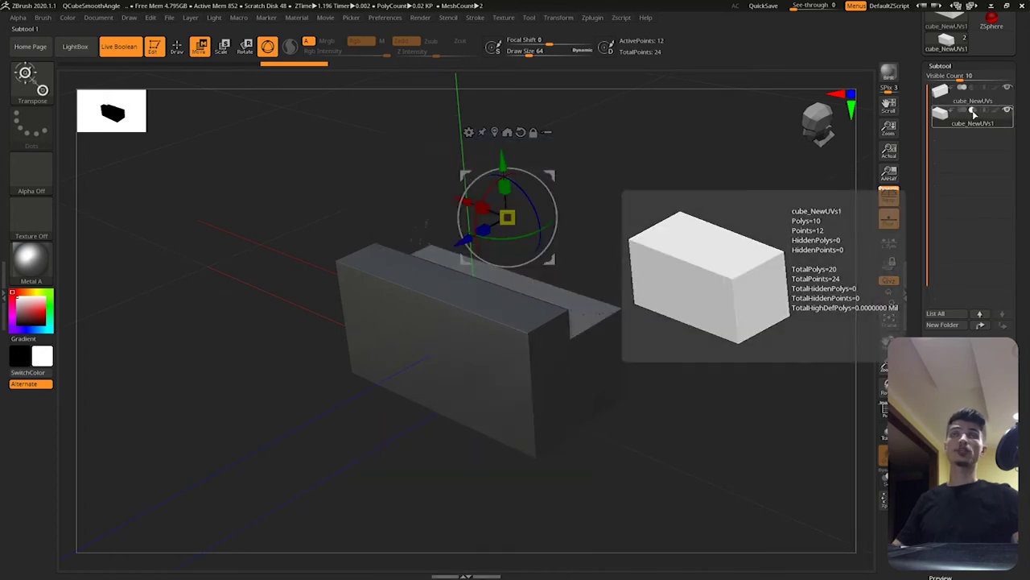
pyautogui.click(966, 99)
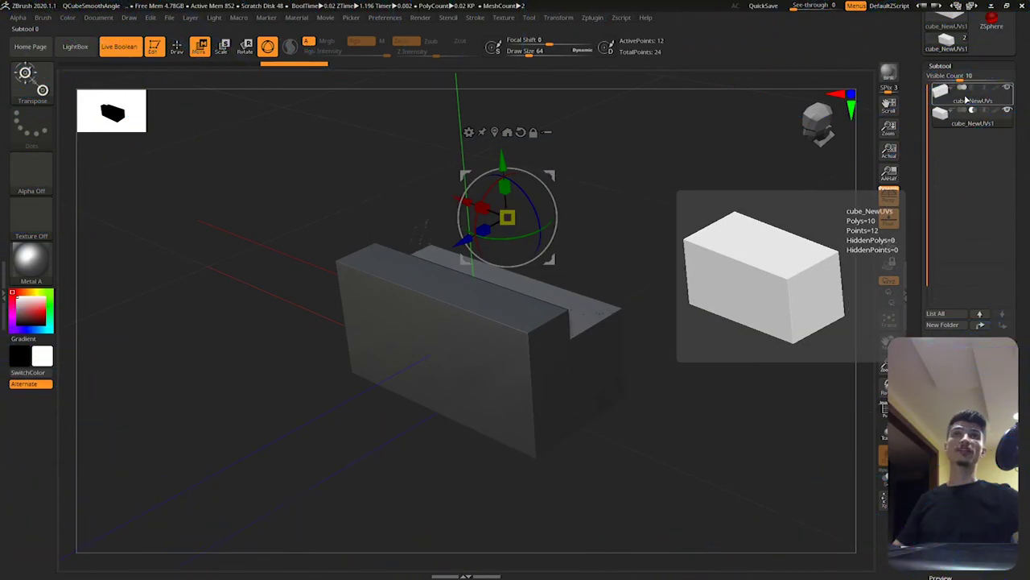
pyautogui.click(976, 121)
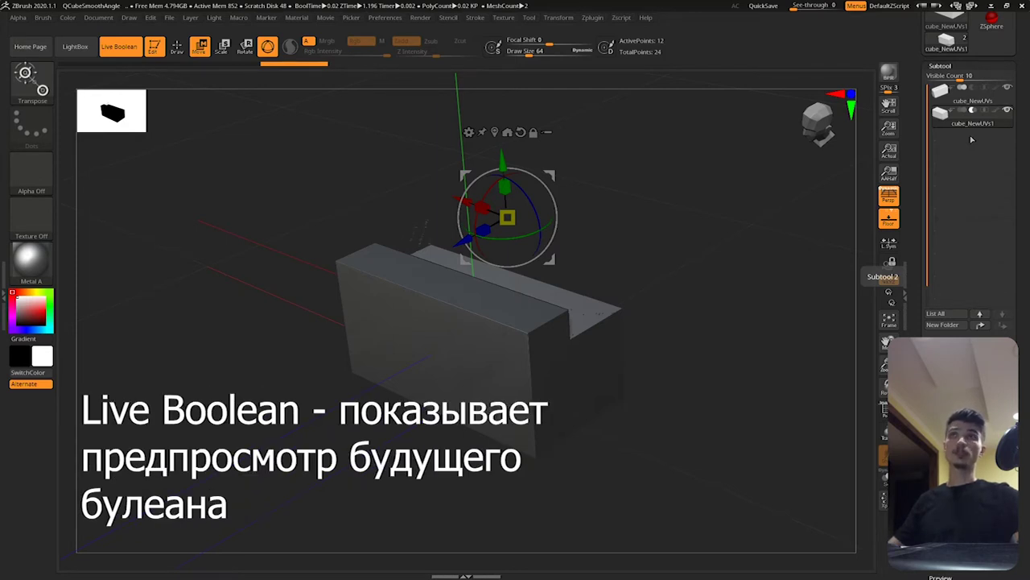
# - Slide the cutter along the box so the notch stops short of the left end
pyautogui.moveTo(452, 195)
pyautogui.mouseDown()
pyautogui.moveTo(561, 233)
pyautogui.moveTo(362, 179)
pyautogui.moveTo(660, 271)
pyautogui.moveTo(435, 216)
pyautogui.moveTo(484, 231)
pyautogui.moveTo(410, 299)
pyautogui.mouseUp()
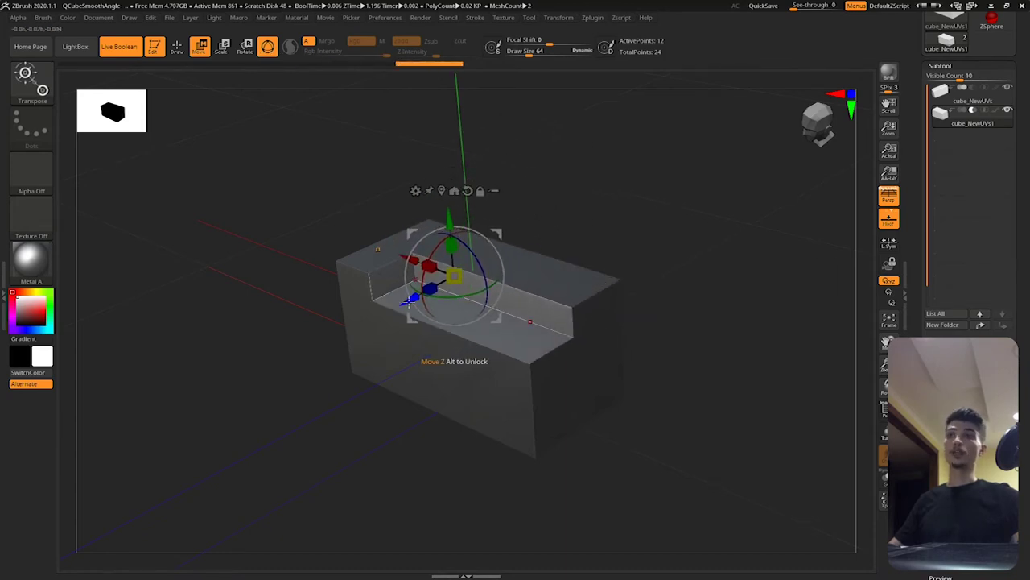
pyautogui.press('q')
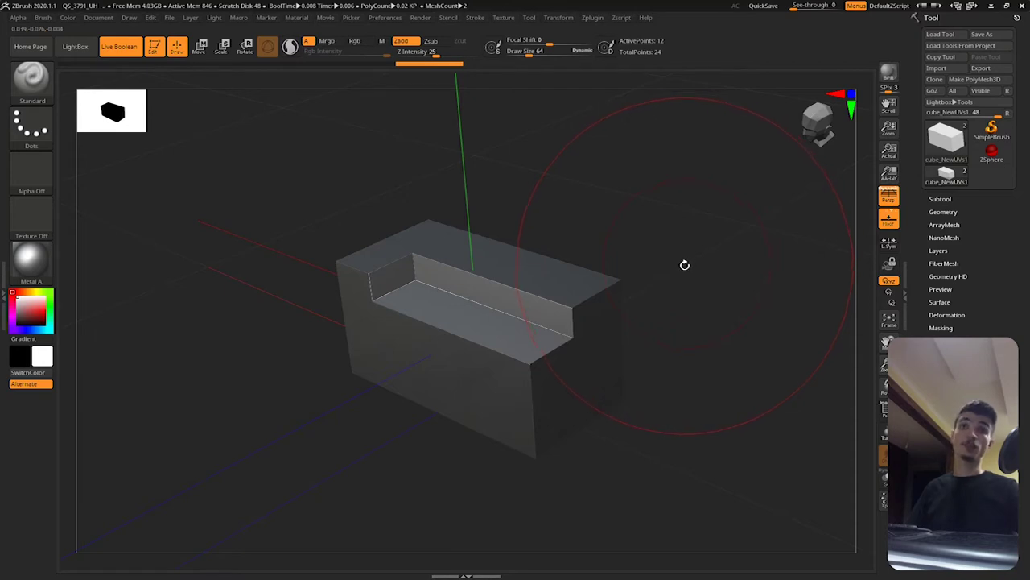
pyautogui.scroll(-1, 958, 202)
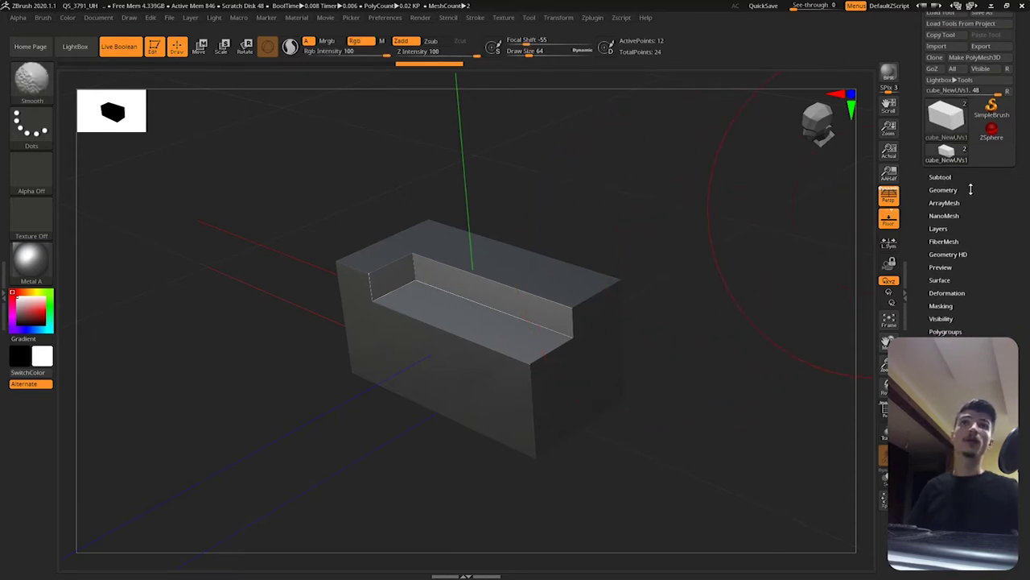
# - Enable Dynamic subdivision on the cutting box subtool
pyautogui.click(970, 189)
pyautogui.scroll(-5, 974, 185)
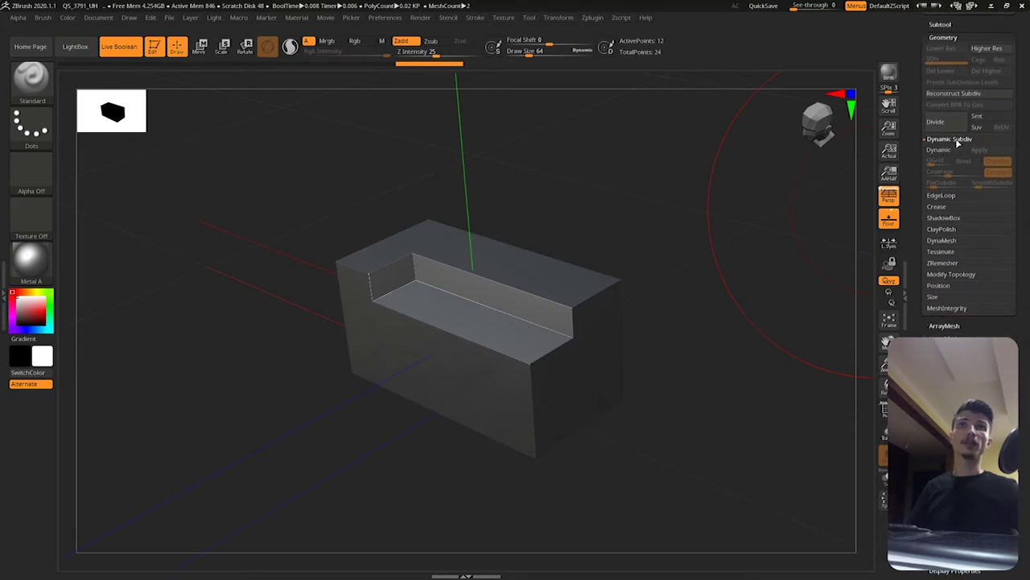
pyautogui.scroll(-1, 990, 140)
pyautogui.click(938, 128)
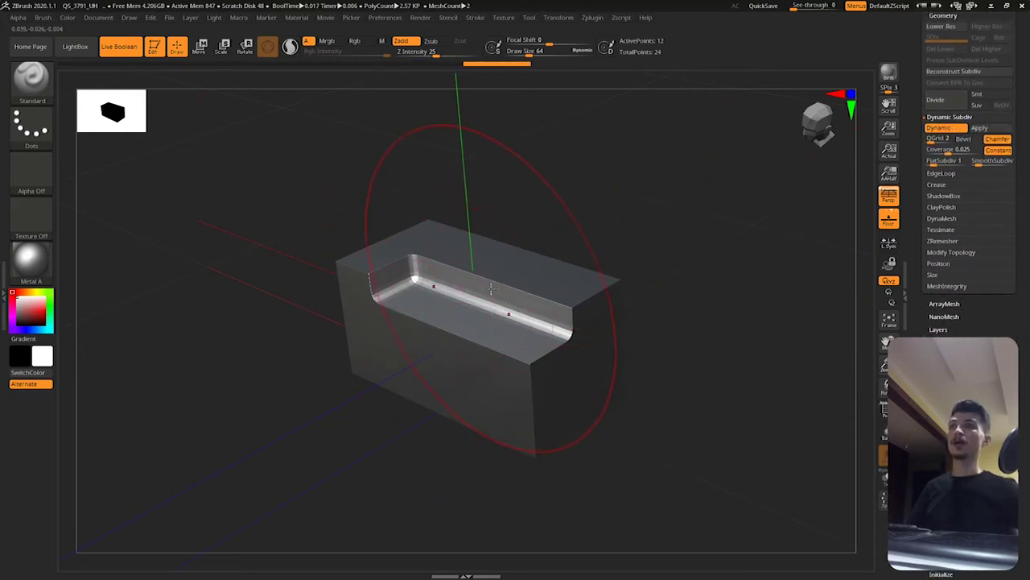
pyautogui.scroll(3, 1018, 192)
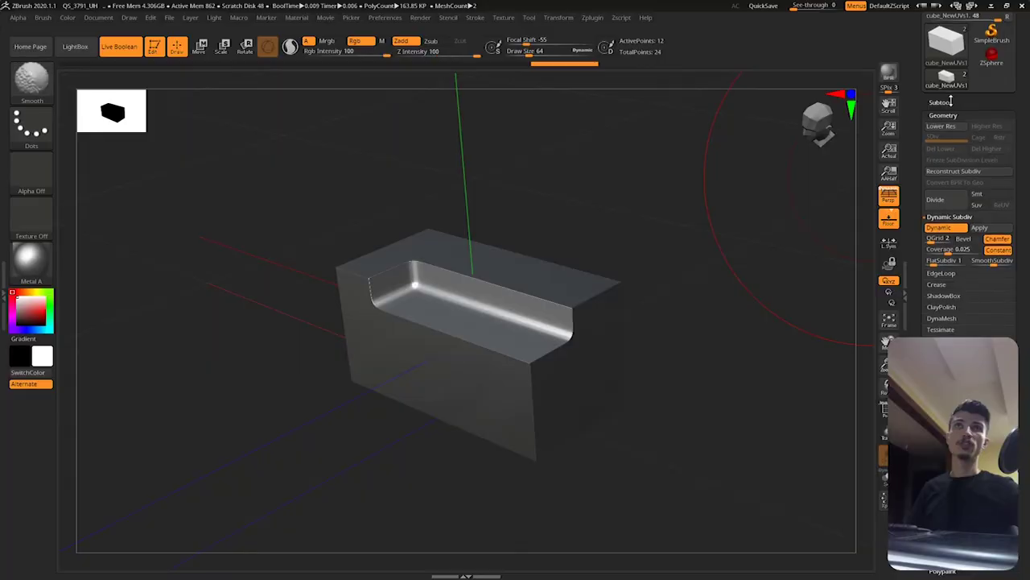
# - Enable Dynamic on the original box with SmoothSubdiv 3, and slide the cutter left
pyautogui.click(974, 138)
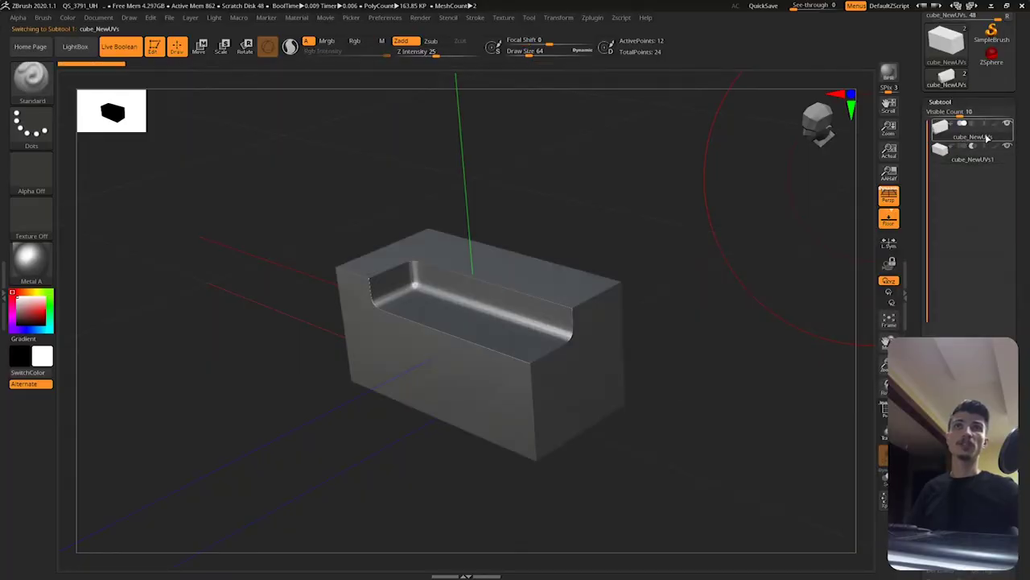
pyautogui.scroll(-3, 1026, 158)
pyautogui.scroll(-3, 1026, 158)
pyautogui.scroll(-3, 999, 160)
pyautogui.scroll(-2, 966, 162)
pyautogui.click(949, 158)
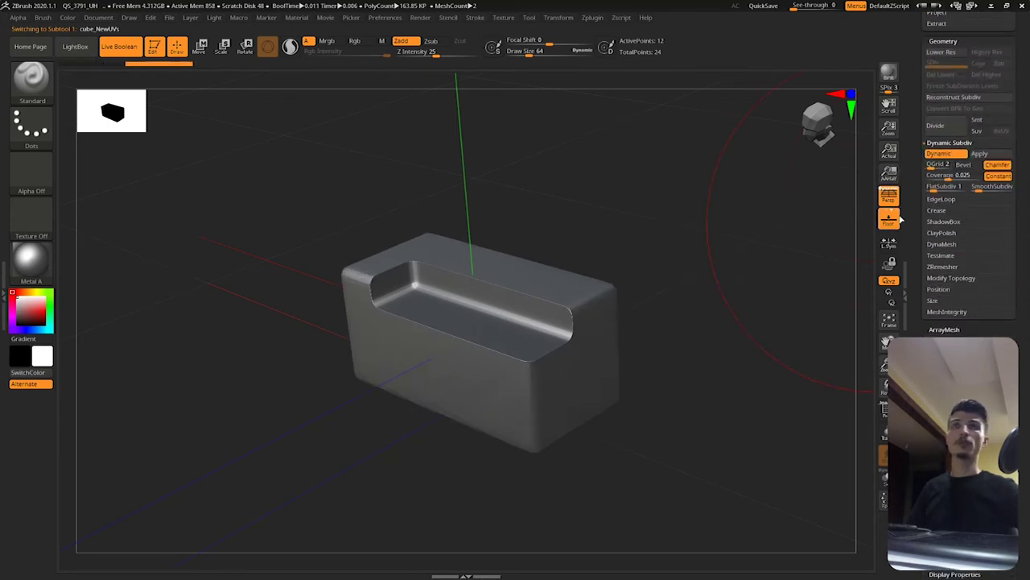
pyautogui.moveTo(977, 192); pyautogui.dragTo(973, 195)
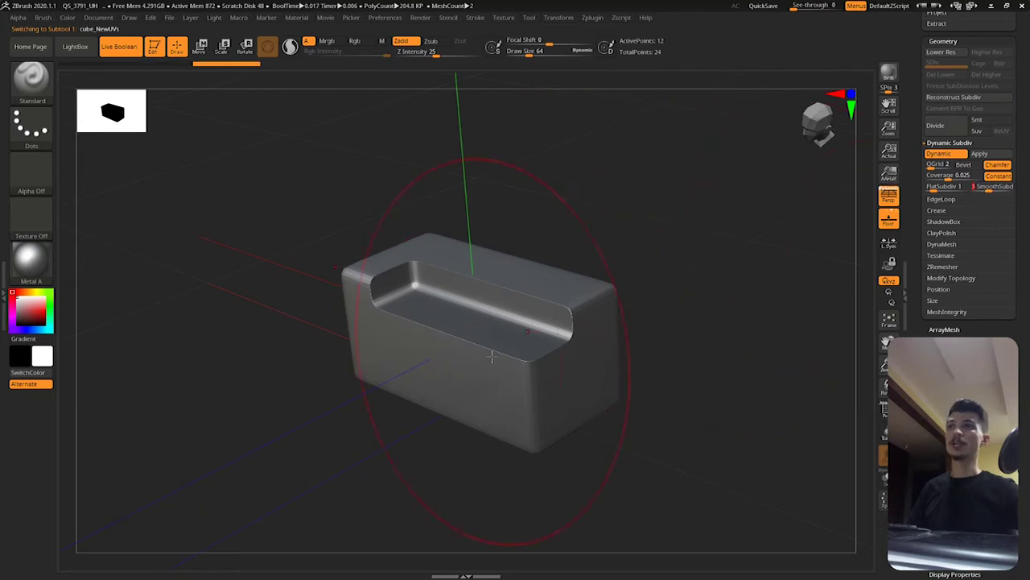
pyautogui.press('w')
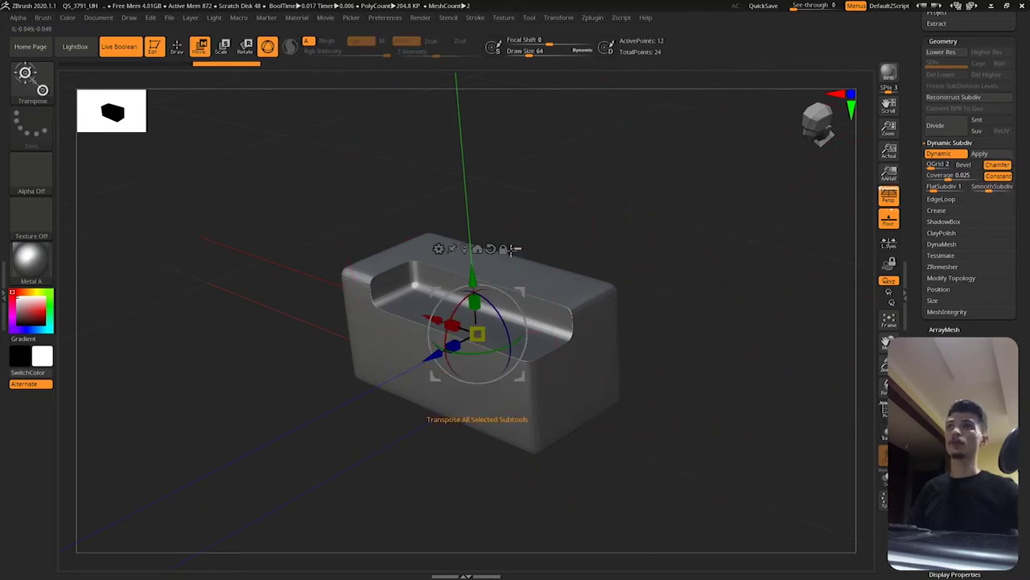
pyautogui.moveTo(934, 186); pyautogui.dragTo(927, 186)
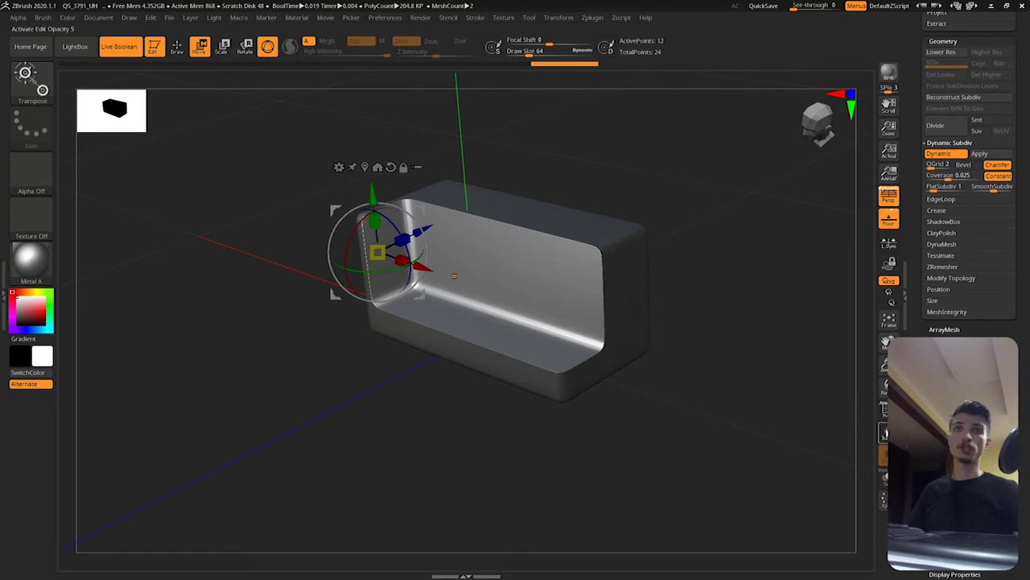
# - Show the polyframe overlay and slide the cutter into the block's top-left corner
pyautogui.click(883, 409)
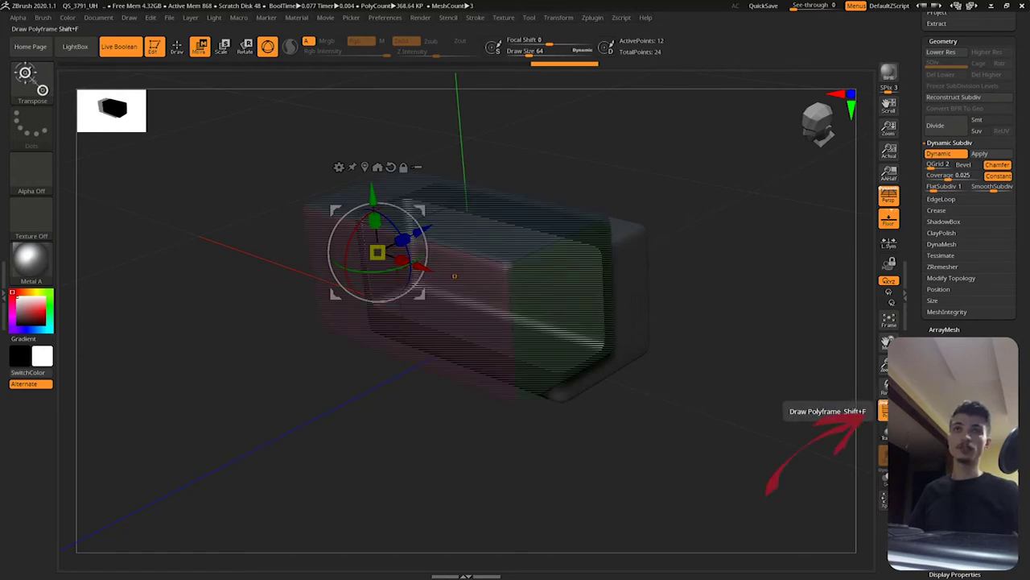
pyautogui.click(884, 409)
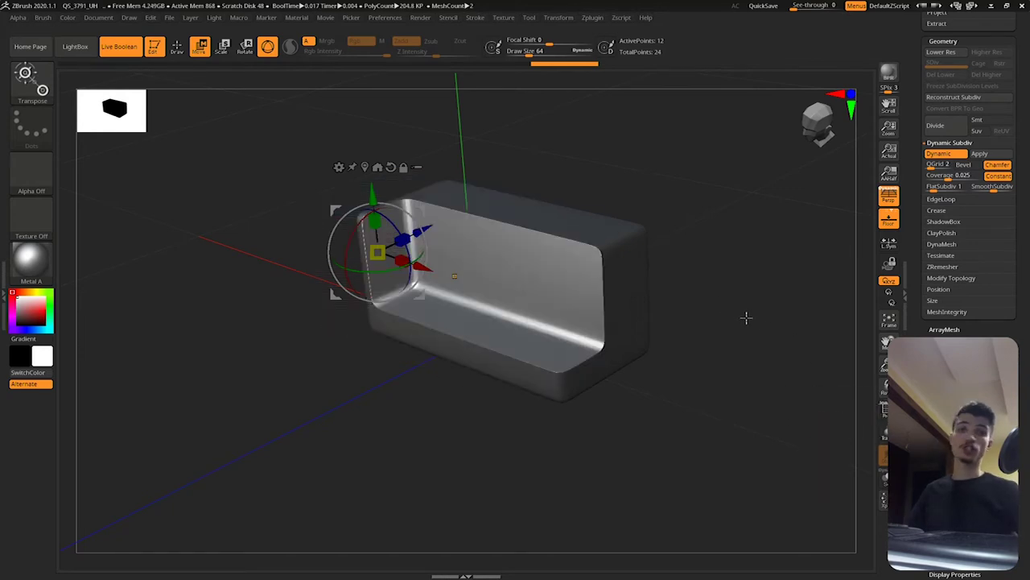
pyautogui.hotkey('shift', 'f')
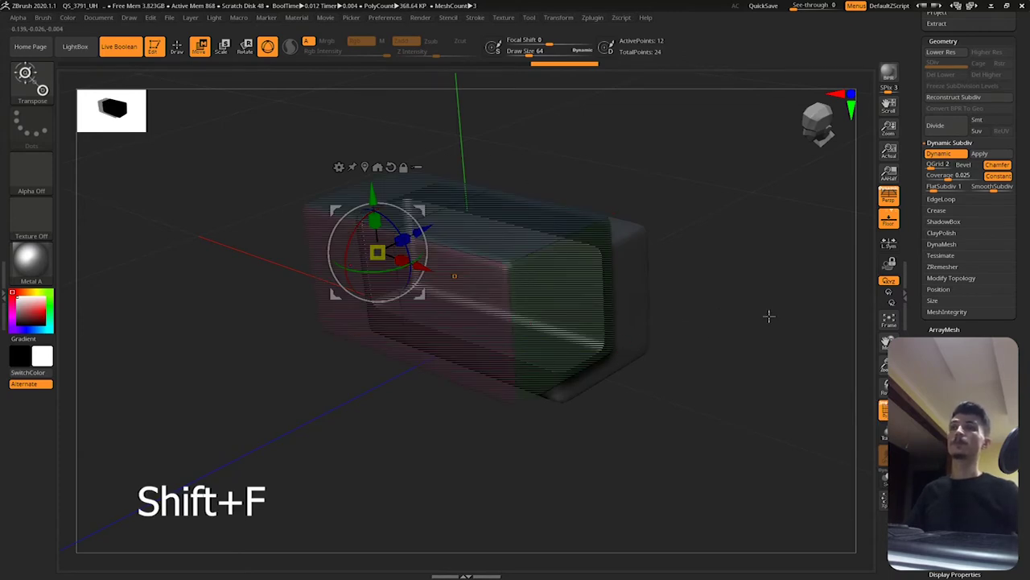
pyautogui.moveTo(402, 260)
pyautogui.mouseDown()
pyautogui.moveTo(326, 226)
pyautogui.moveTo(320, 177)
pyautogui.mouseUp()
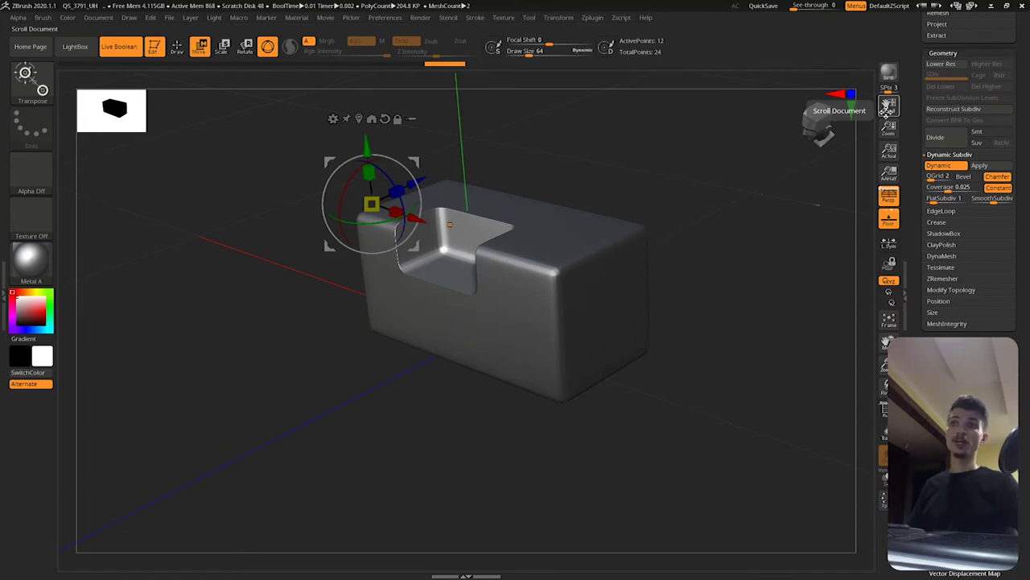
# - Enable Boolean DSDiv and bake the live boolean into the UMesh_cube_NewUVs mesh
pyautogui.scroll(5, 1019, 139)
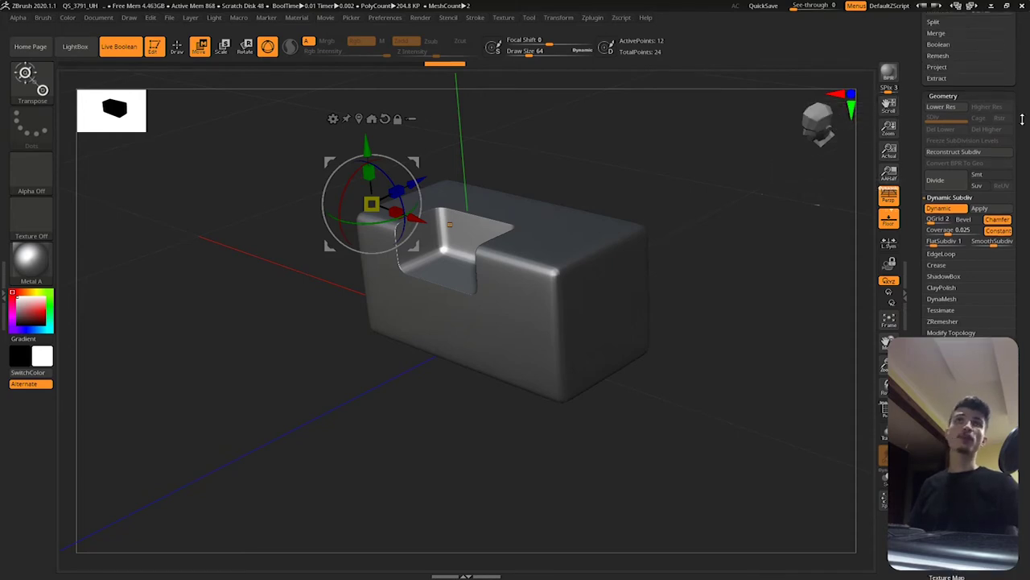
pyautogui.scroll(-1, 982, 112)
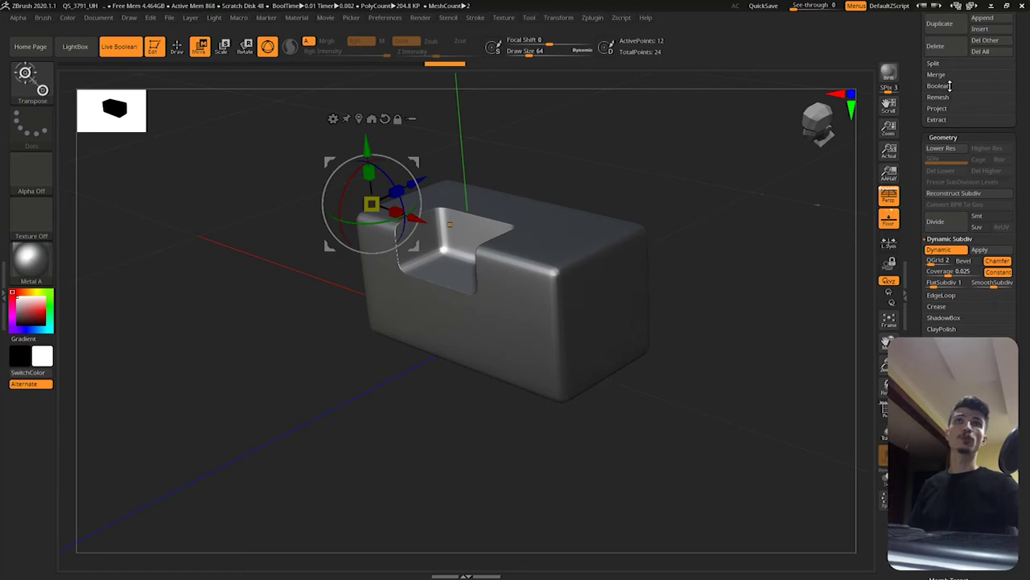
pyautogui.click(948, 85)
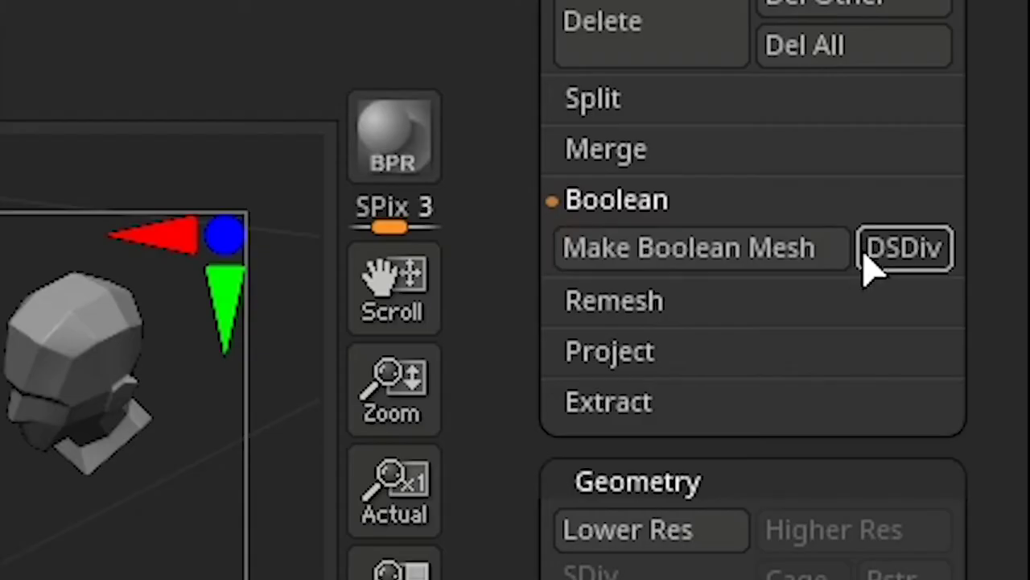
pyautogui.click(916, 268)
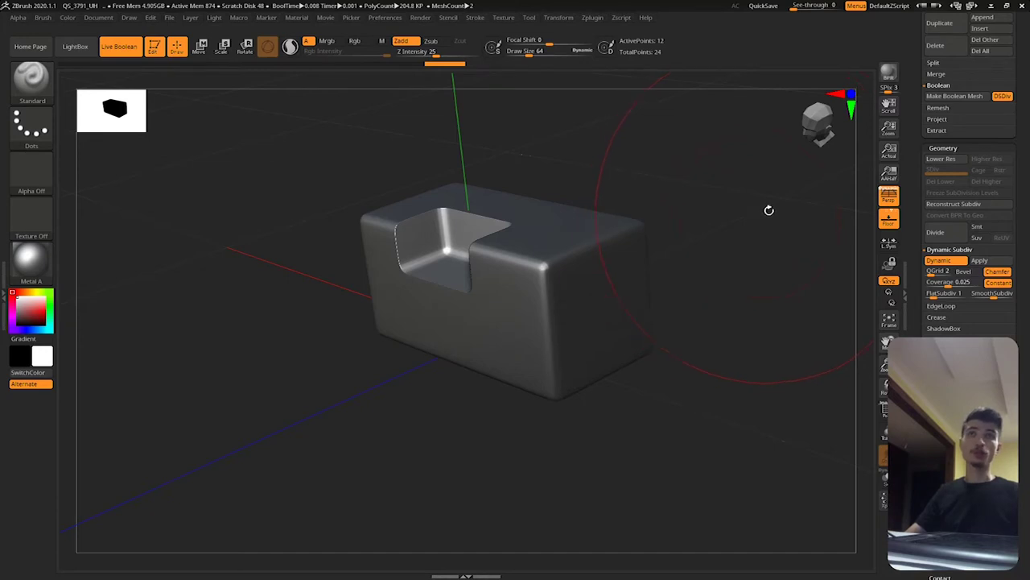
pyautogui.click(963, 98)
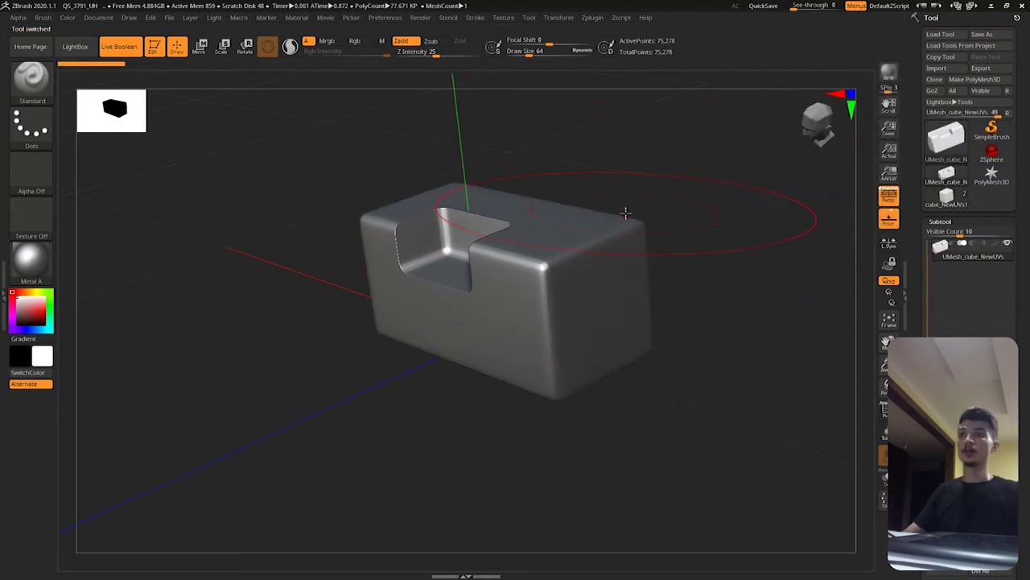
# - Return to the two-subtool cube_NewUVs1 tool with Polyframe turned off
pyautogui.hotkey('shift', 'f')
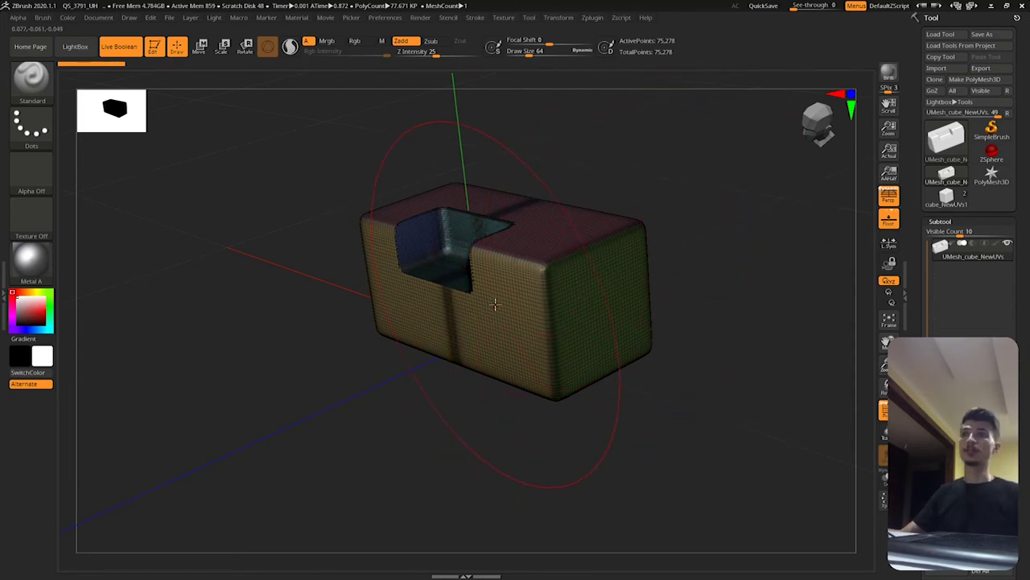
pyautogui.click(946, 196)
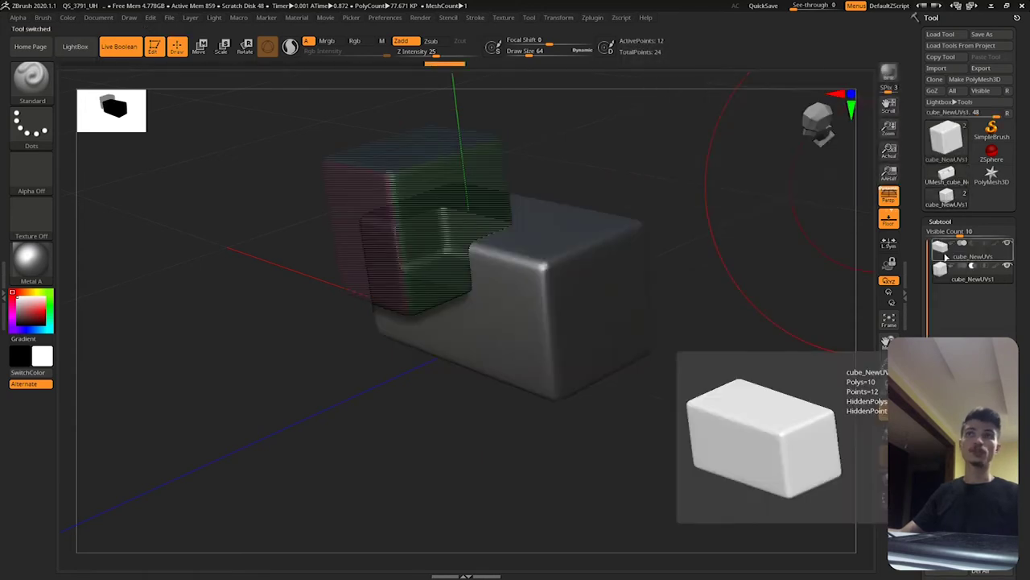
pyautogui.keyDown('ctrl'); pyautogui.keyDown('shift'); pyautogui.click(709, 252); pyautogui.keyUp('shift'); pyautogui.keyUp('ctrl')
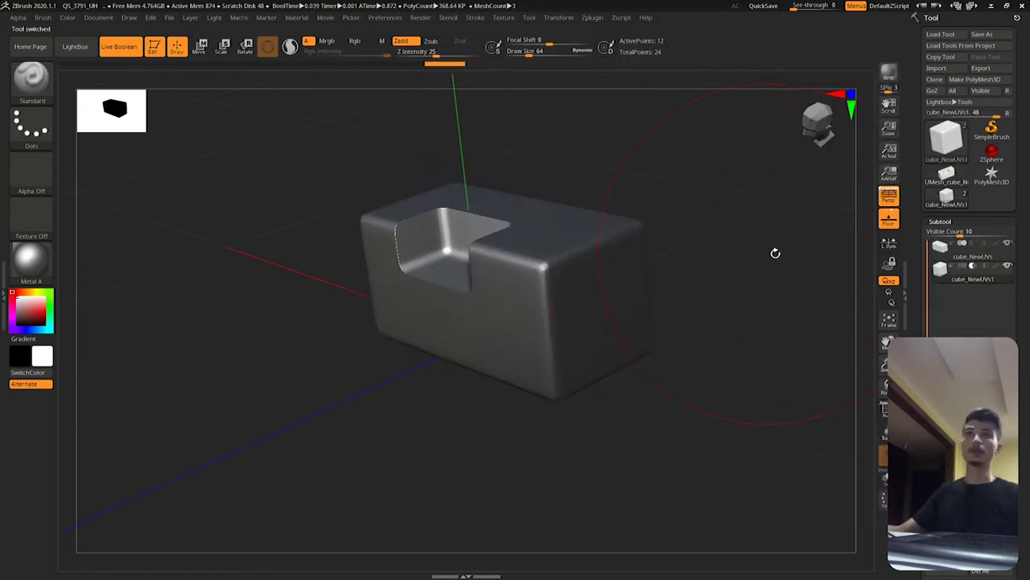
pyautogui.moveTo(1020, 313); pyautogui.dragTo(1020, 167)
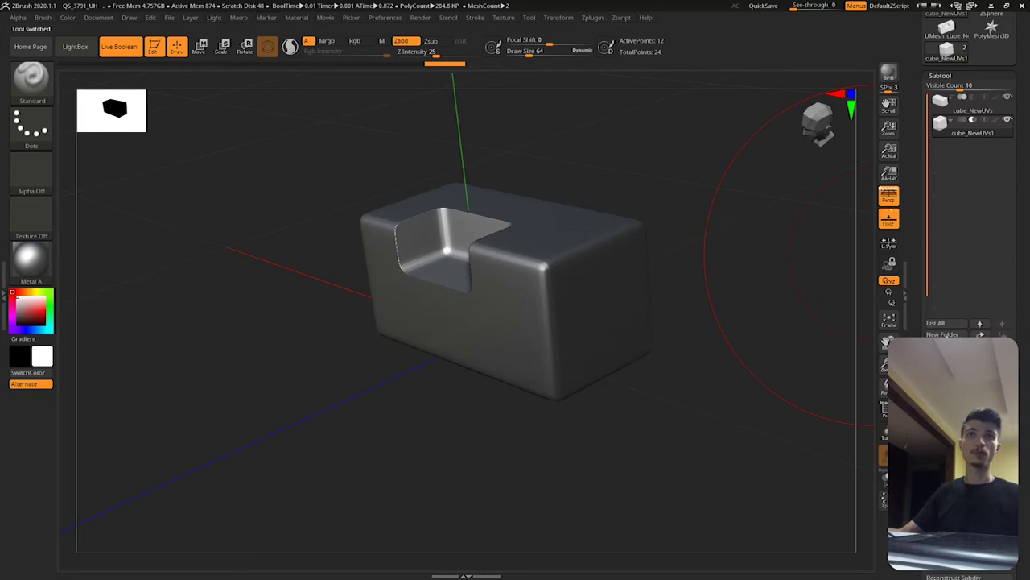
# - Group both cube subtools into a new Untitled Folder and show its Folder Actions
pyautogui.click(944, 334)
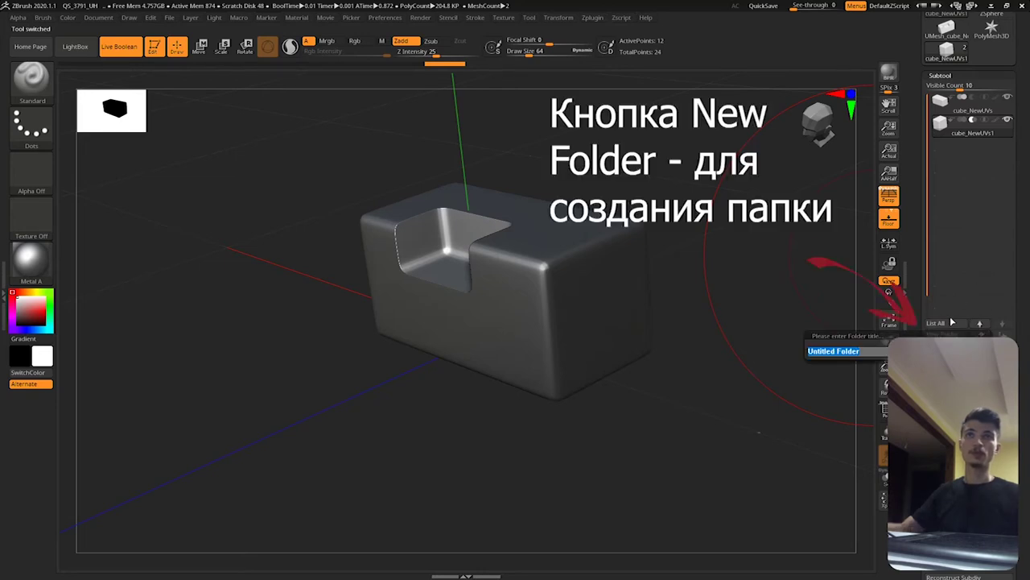
pyautogui.press('Return')
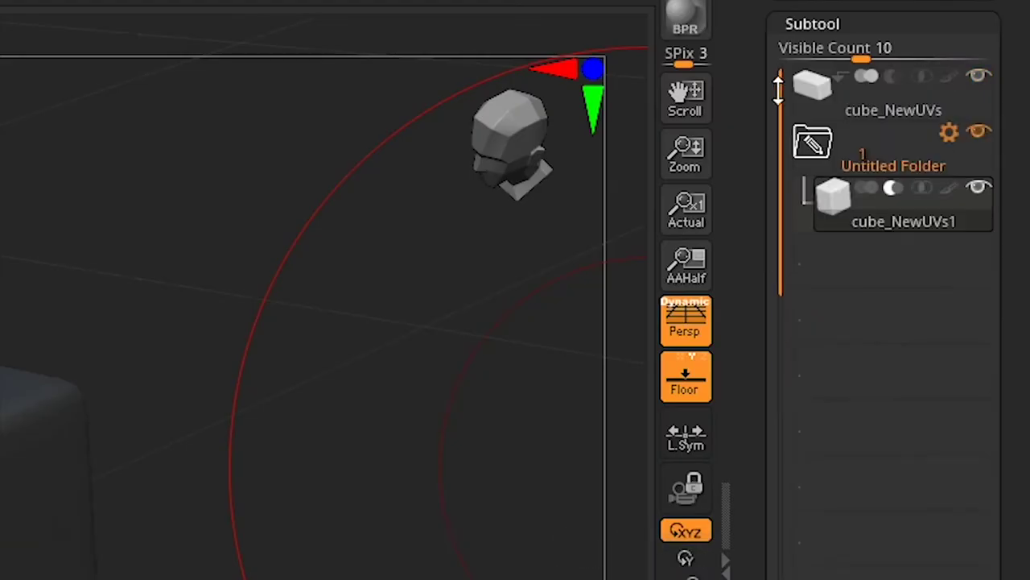
pyautogui.moveTo(867, 117); pyautogui.dragTo(860, 169)
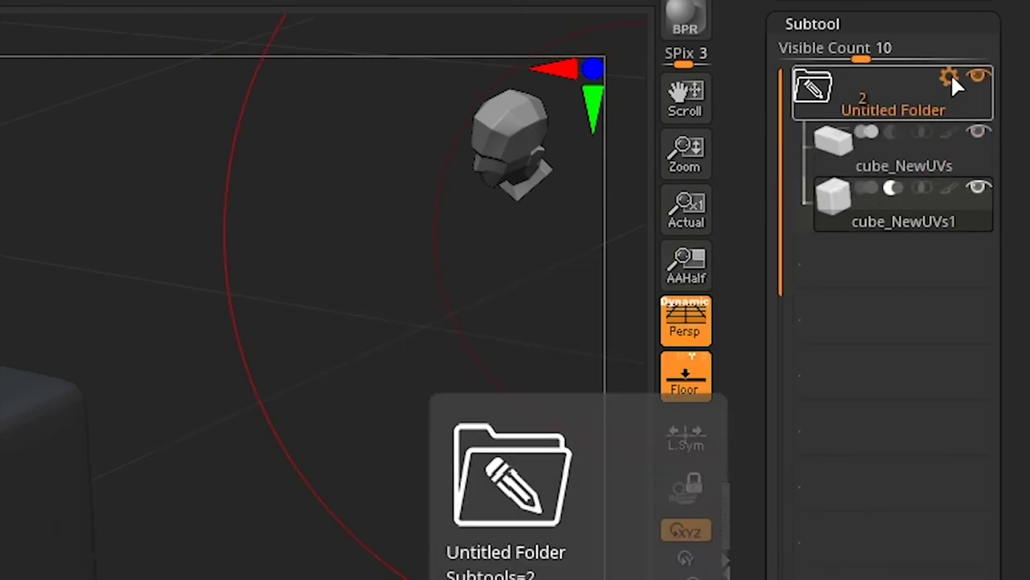
pyautogui.click(949, 78)
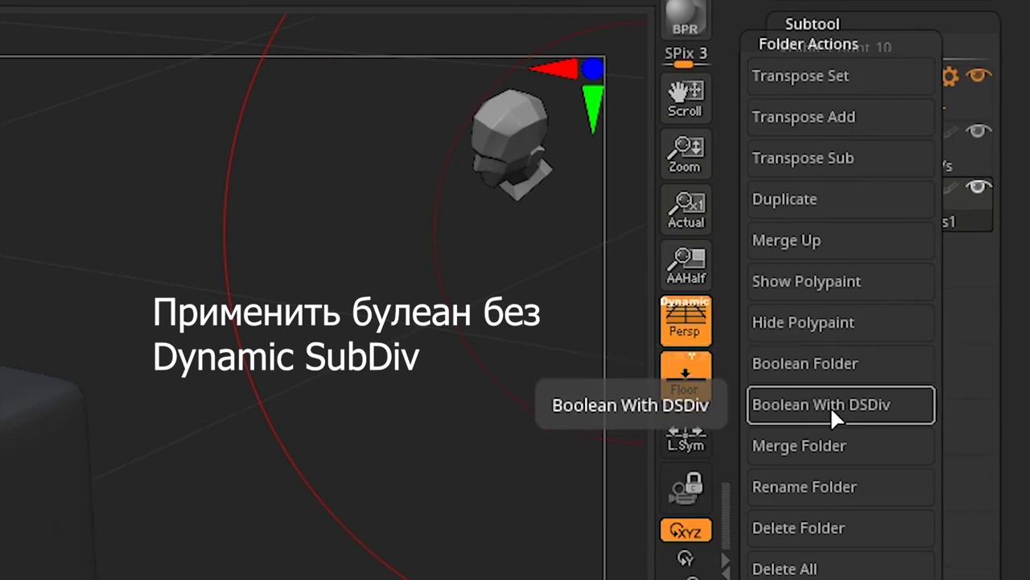
# - Run Boolean With DSDiv on the folder and select the new UMesh_cube_NewUVs subtool
pyautogui.click(898, 407)
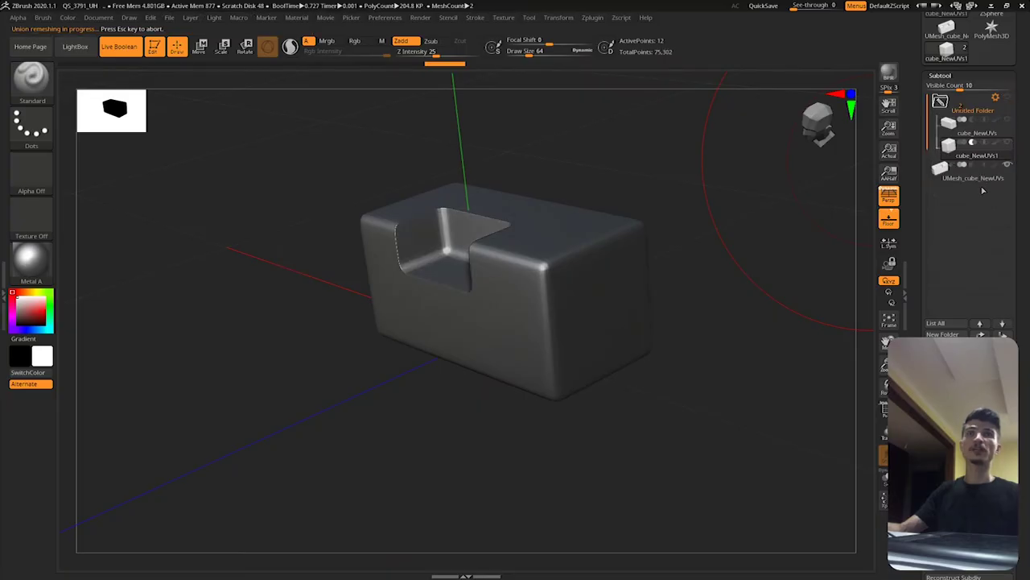
pyautogui.moveTo(973, 172)
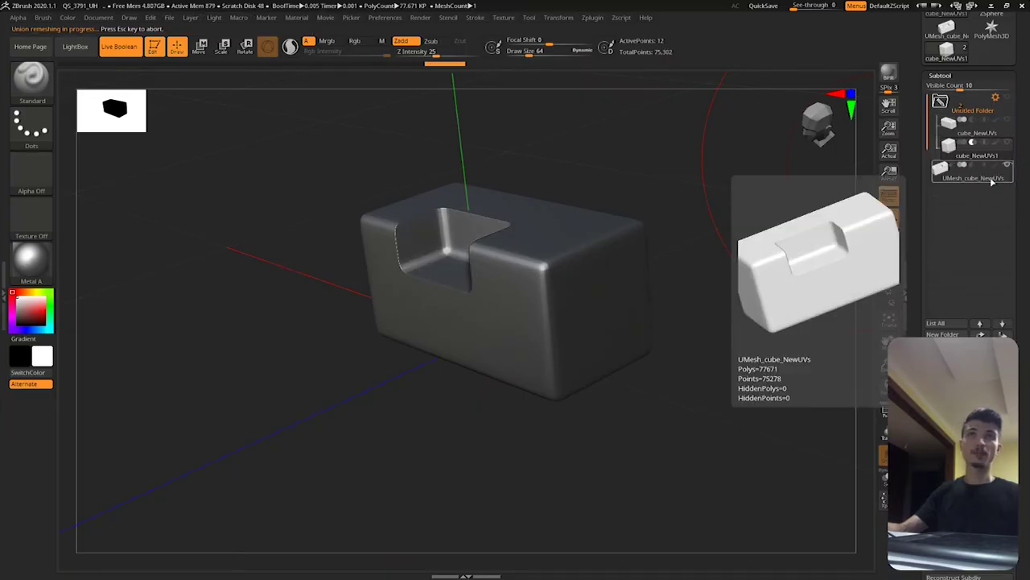
pyautogui.click(992, 181)
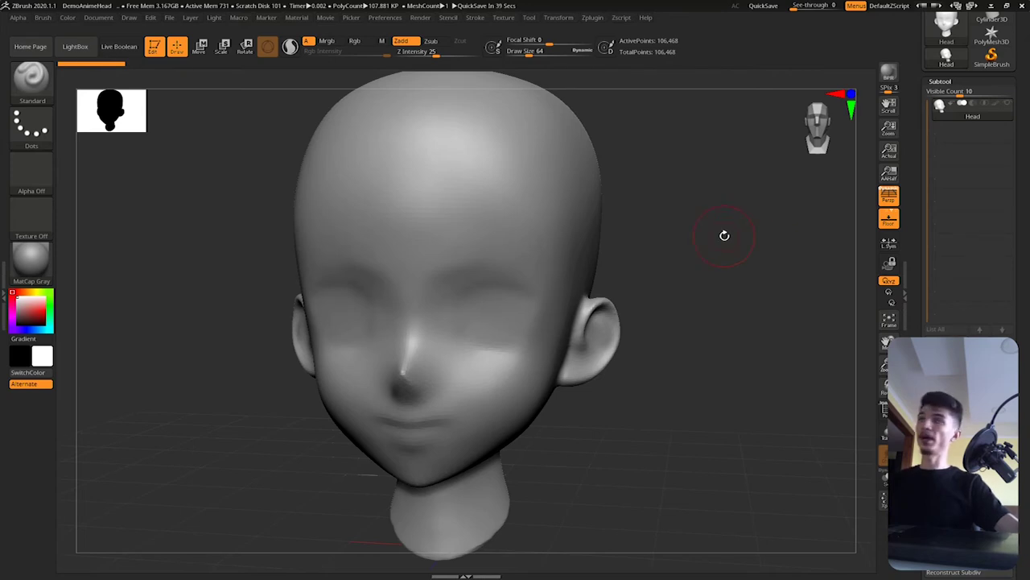
# - Insert mirrored clusters of IMM Boolean Holes discs across the forehead
pyautogui.press('b')
pyautogui.press('i')
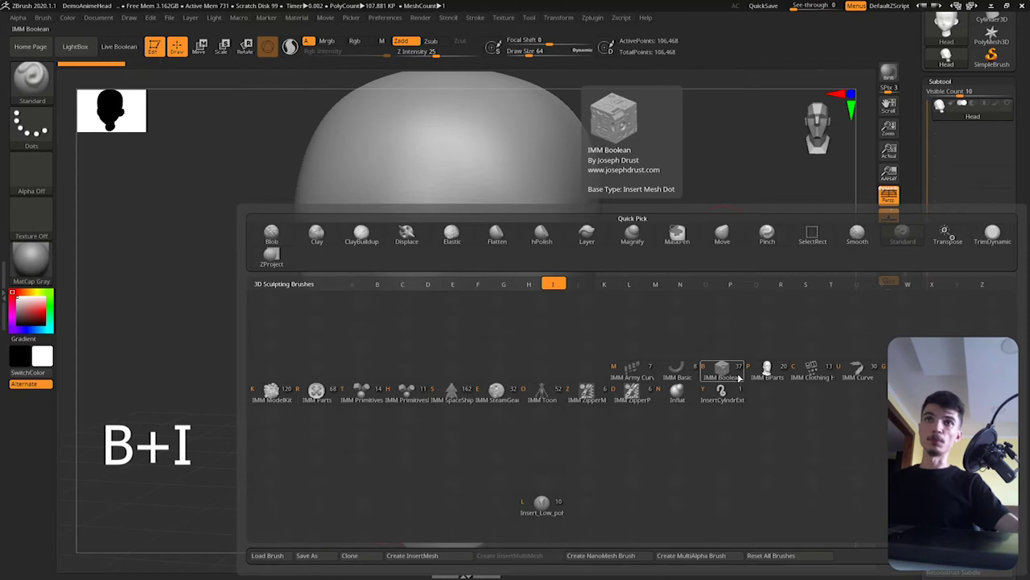
pyautogui.click(735, 376)
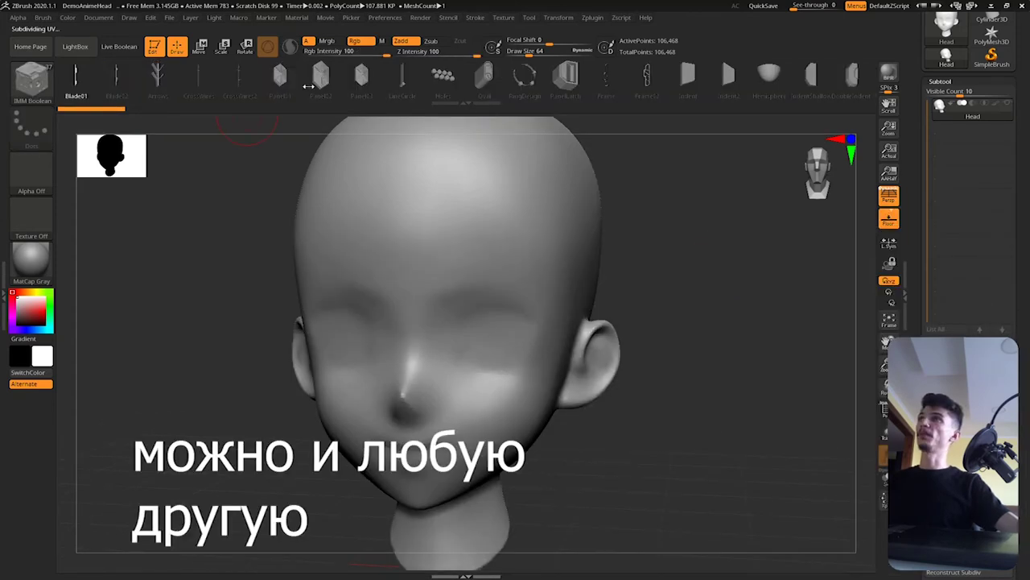
pyautogui.click(443, 75)
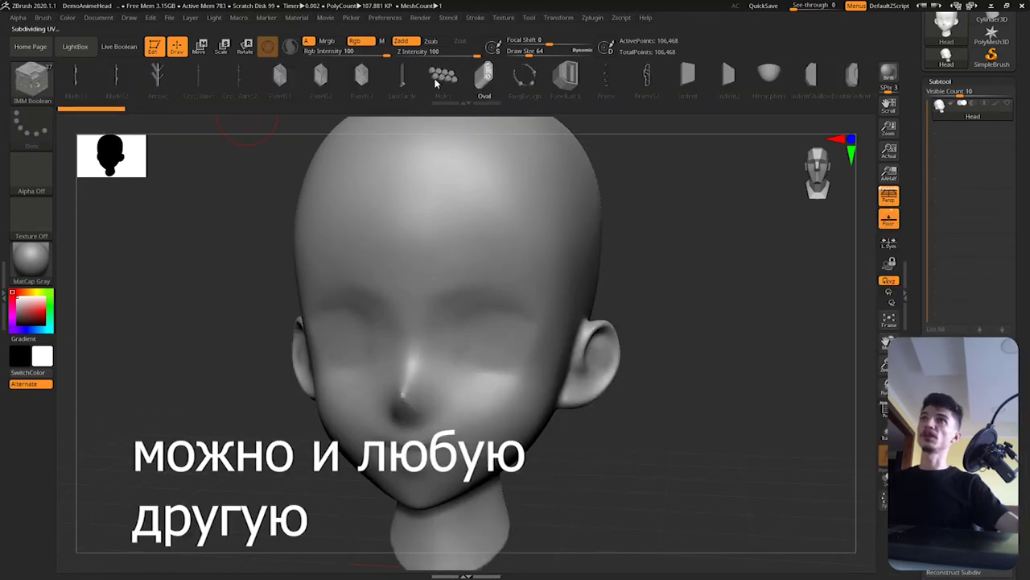
pyautogui.moveTo(475, 211); pyautogui.dragTo(494, 266)
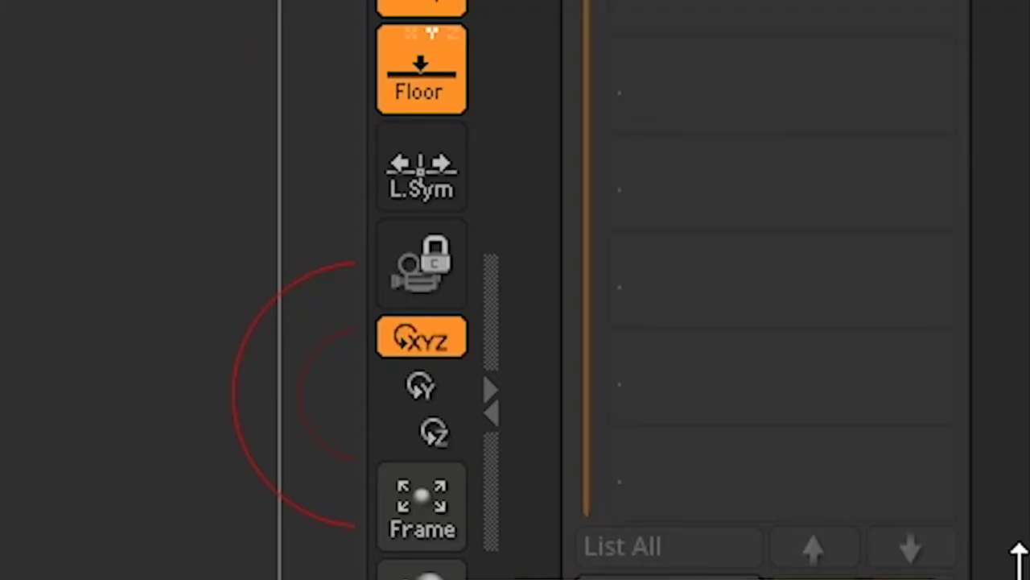
# - Expand the Split options in the SubTool palette
pyautogui.moveTo(1023, 326); pyautogui.dragTo(1022, 259)
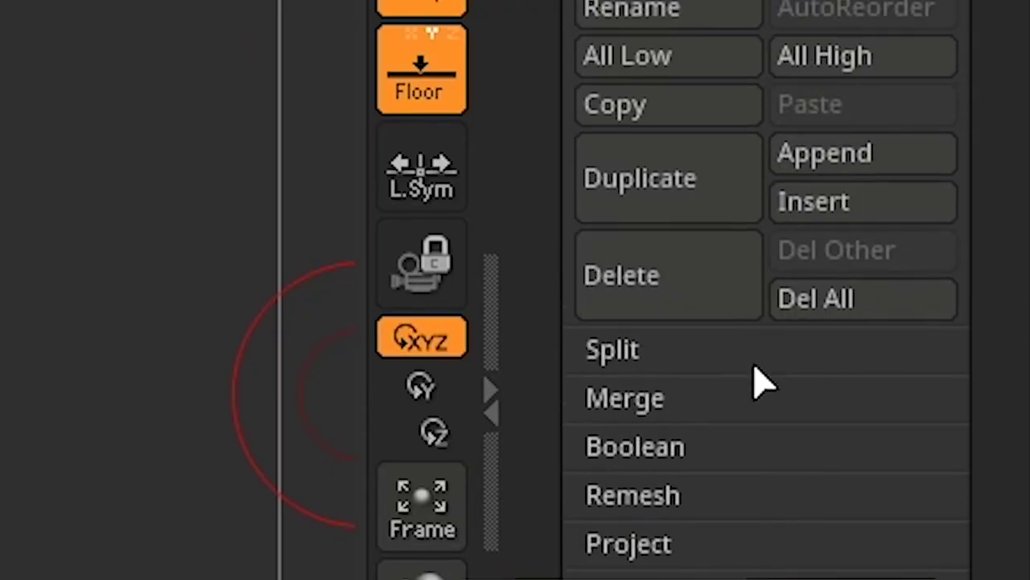
pyautogui.click(633, 350)
pyautogui.moveTo(1026, 326); pyautogui.dragTo(1025, 188)
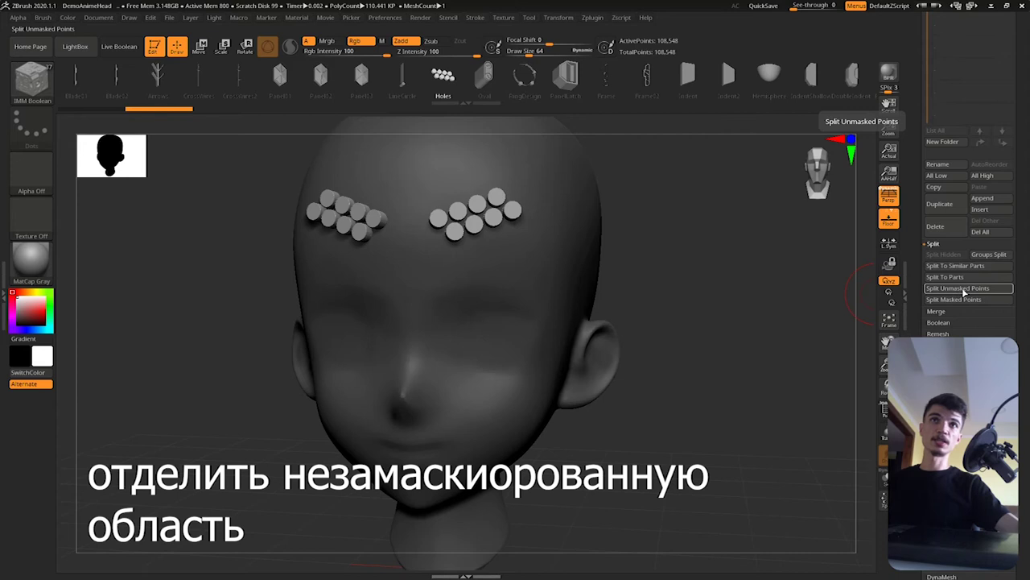
# - Split the hole discs into Head1, enable Live Boolean, and set Head1 to Subtraction
pyautogui.click(963, 290)
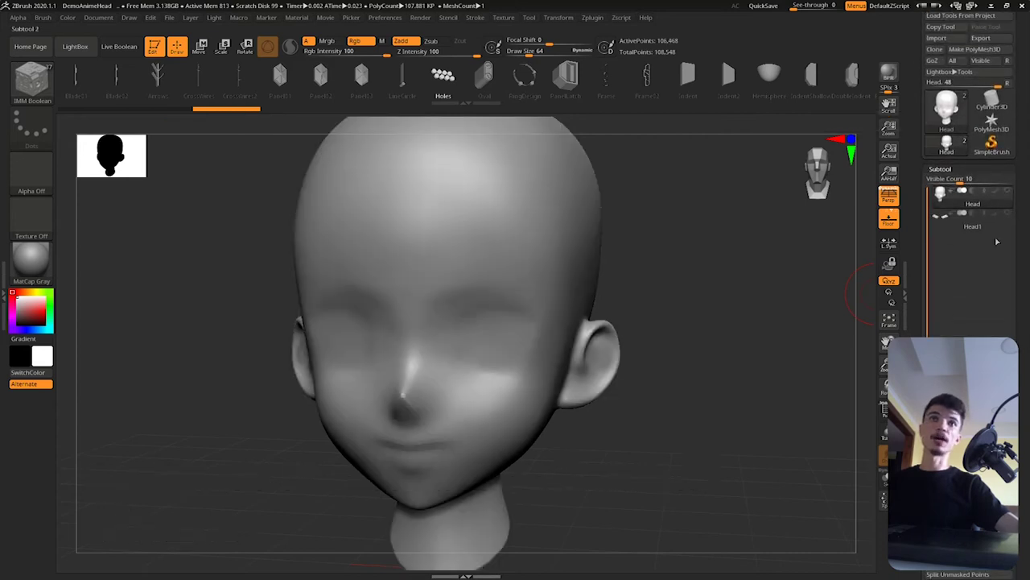
pyautogui.click(995, 225)
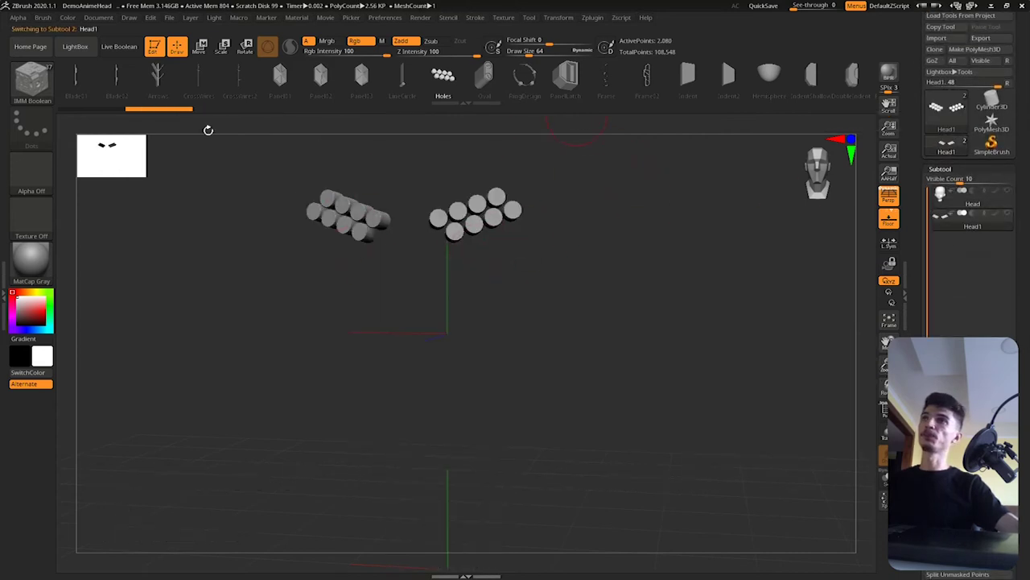
pyautogui.click(1007, 214)
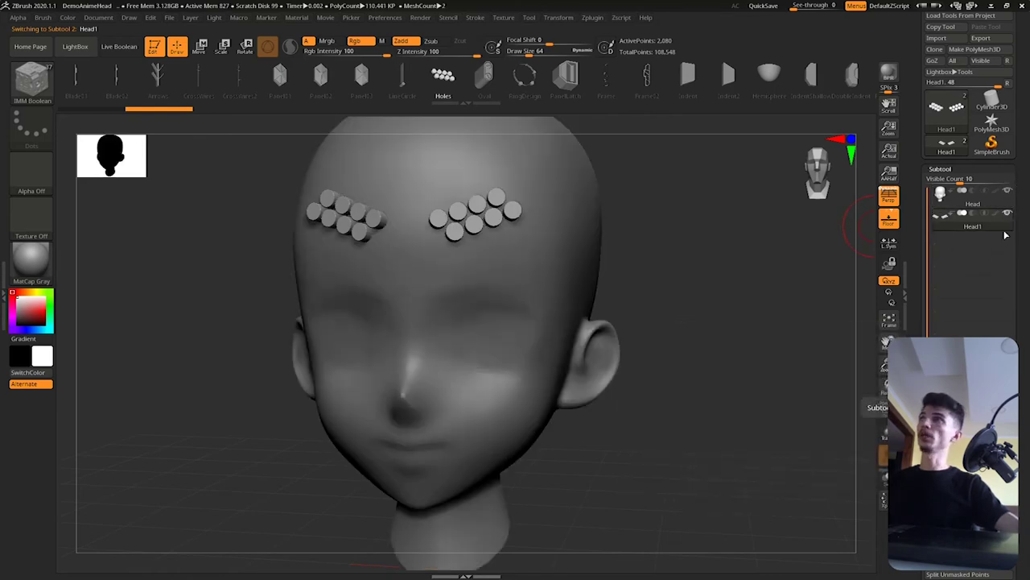
pyautogui.click(120, 47)
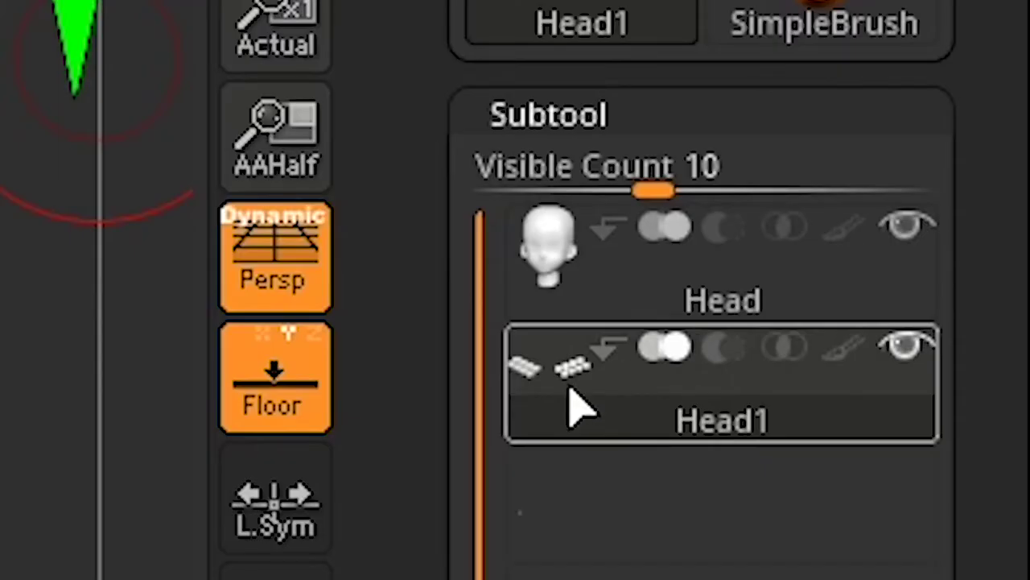
pyautogui.click(740, 343)
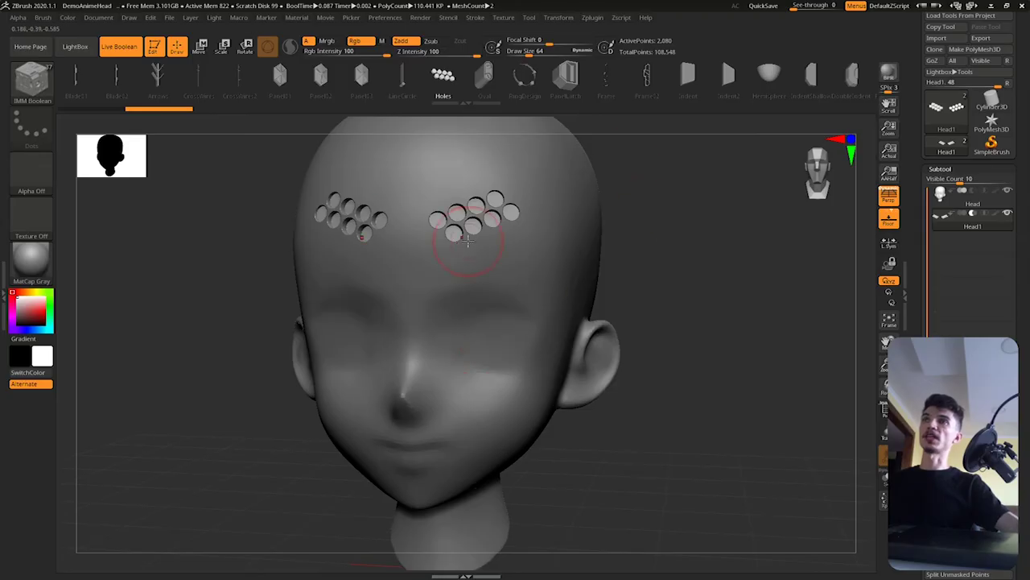
# - Draw mirrored LineCircle grooves down the forehead and place a frame ornament on top
pyautogui.click(403, 76)
pyautogui.moveTo(532, 260); pyautogui.dragTo(519, 318)
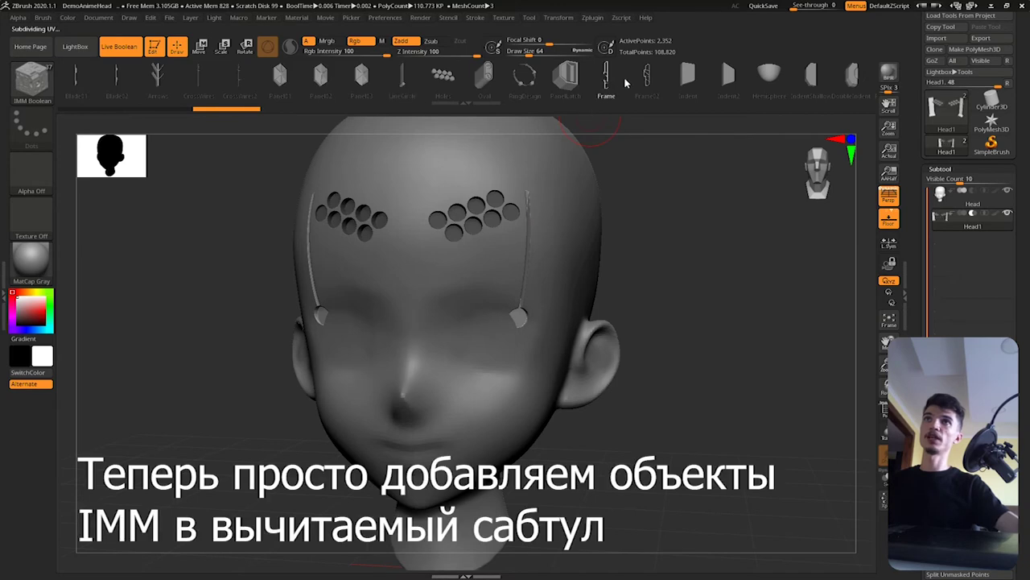
pyautogui.moveTo(415, 164); pyautogui.dragTo(467, 165)
# - Add mirrored Frame02 panels on the cheeks and more Holes at both temples
pyautogui.click(566, 77)
pyautogui.click(646, 77)
pyautogui.moveTo(467, 379)
pyautogui.mouseDown()
pyautogui.moveTo(485, 372)
pyautogui.moveTo(487, 322)
pyautogui.mouseUp()
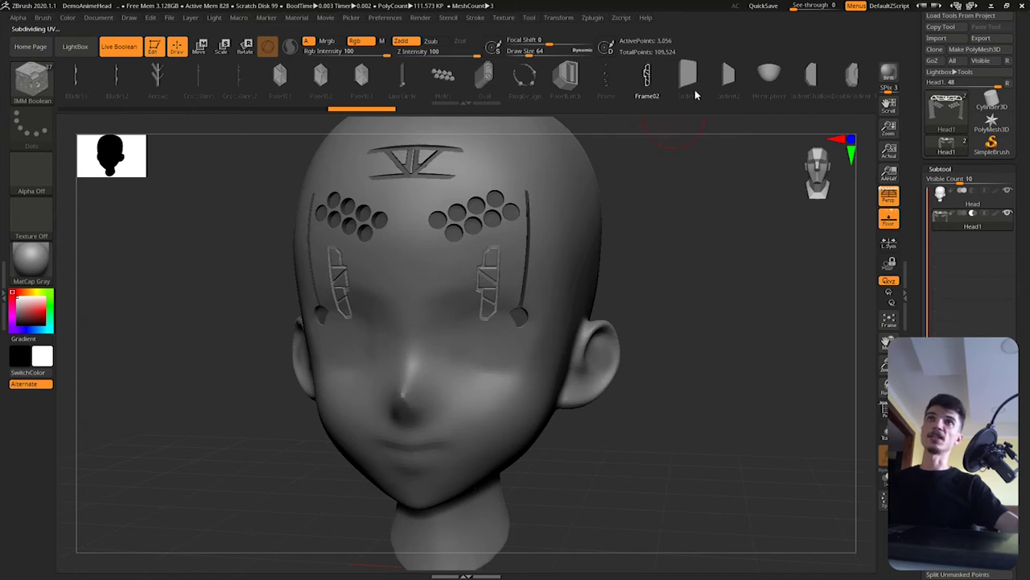
pyautogui.moveTo(696, 95)
pyautogui.mouseDown()
pyautogui.moveTo(207, 123)
pyautogui.moveTo(561, 86)
pyautogui.mouseUp()
pyautogui.click(388, 77)
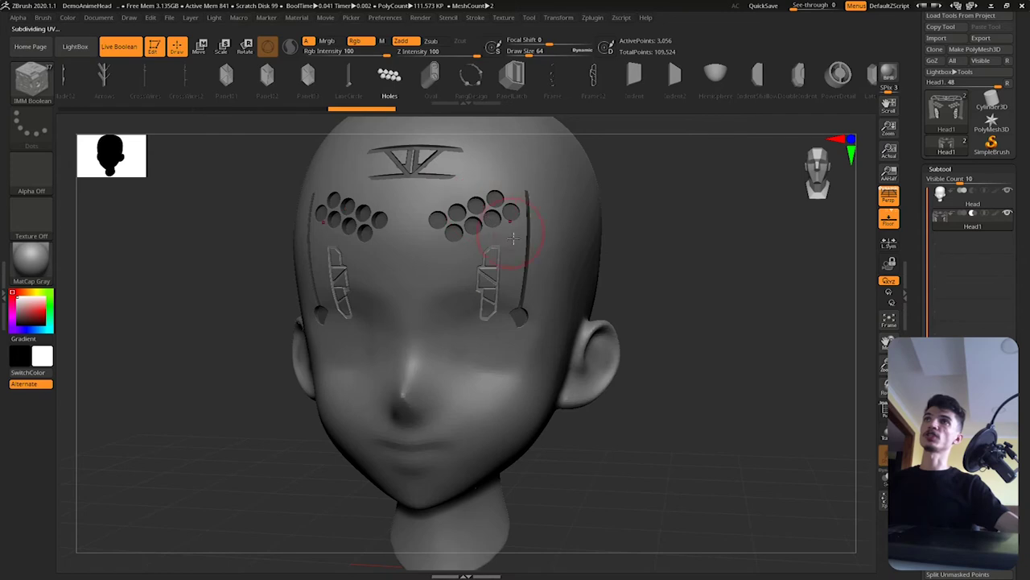
pyautogui.moveTo(550, 227); pyautogui.dragTo(574, 285)
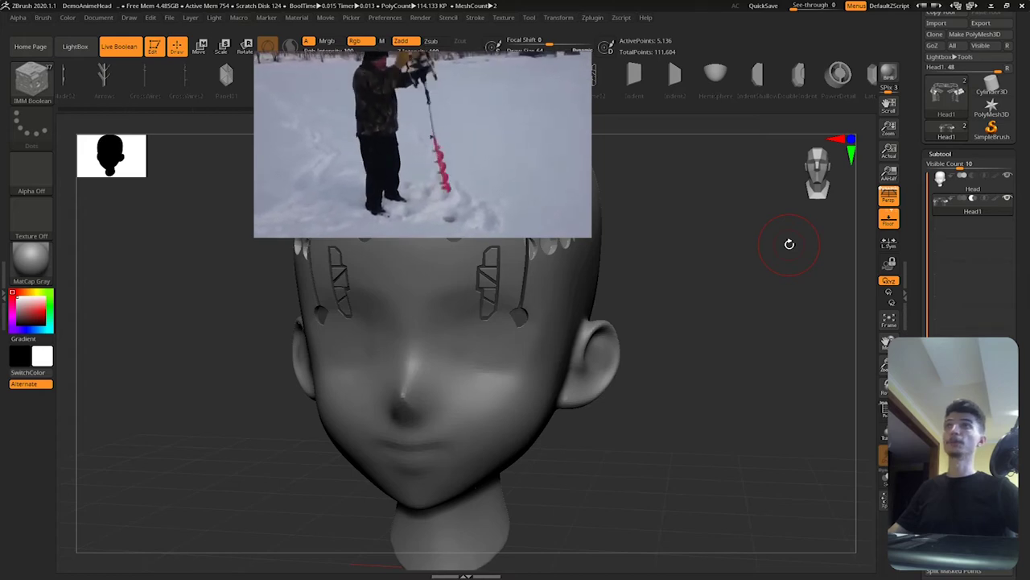
# - Insert mirrored IMM Primitives cylinders at the temples of the head
pyautogui.hotkey('ctrl', 'z')
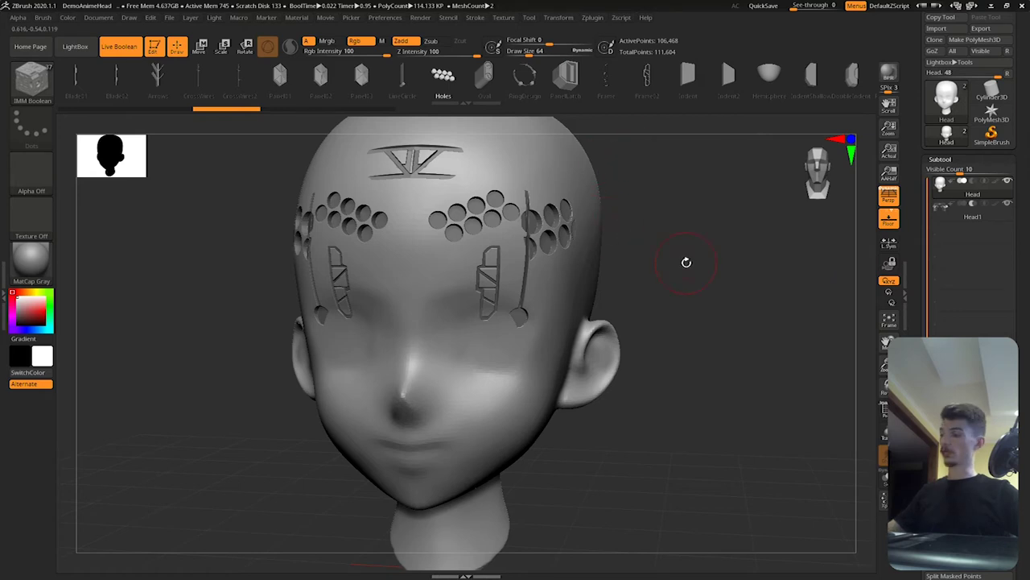
pyautogui.press('b')
pyautogui.press('i')
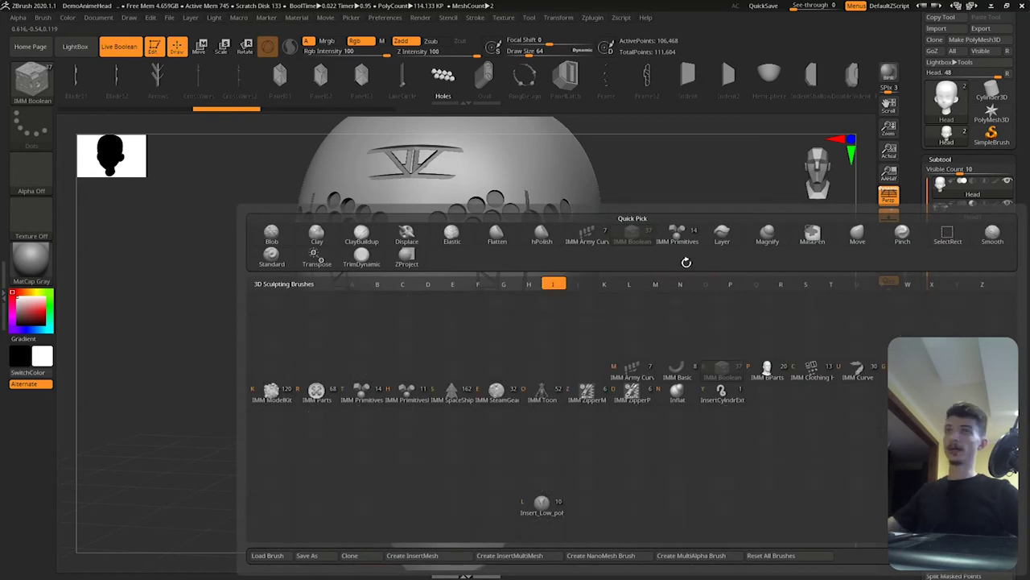
pyautogui.click(363, 396)
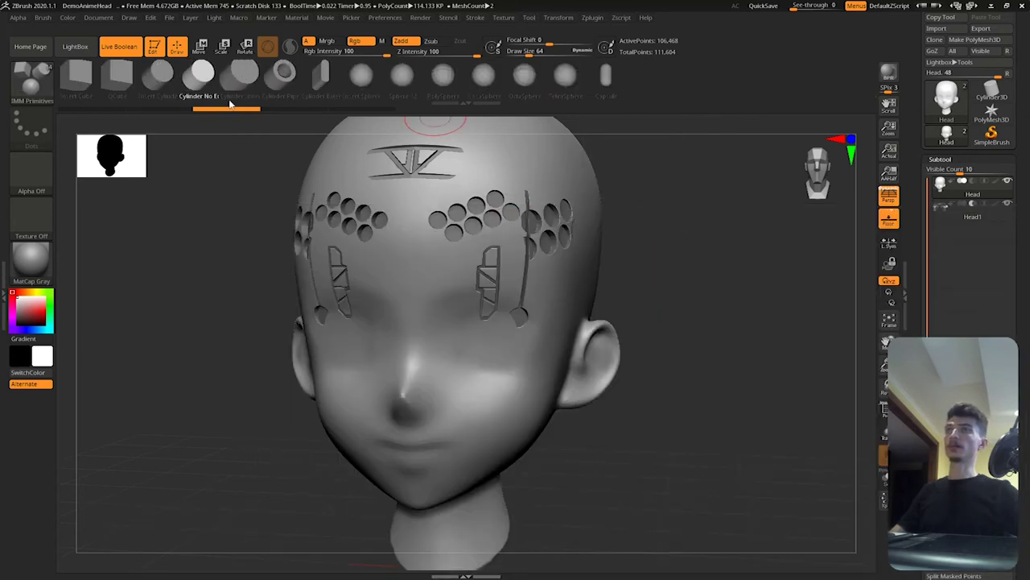
pyautogui.keyDown('alt'); pyautogui.moveTo(550, 208); pyautogui.dragTo(595, 266); pyautogui.keyUp('alt')
# - Select the temple cylinders and pull them outward with the move gizmo
pyautogui.keyDown('alt'); pyautogui.click(543, 189); pyautogui.keyUp('alt')
pyautogui.press('w')
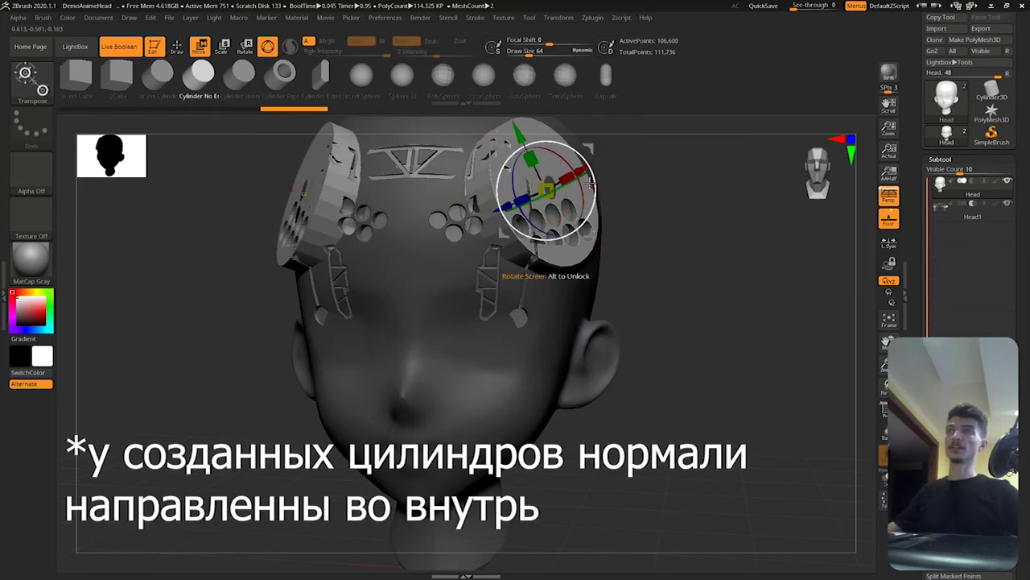
pyautogui.moveTo(505, 204); pyautogui.dragTo(544, 187)
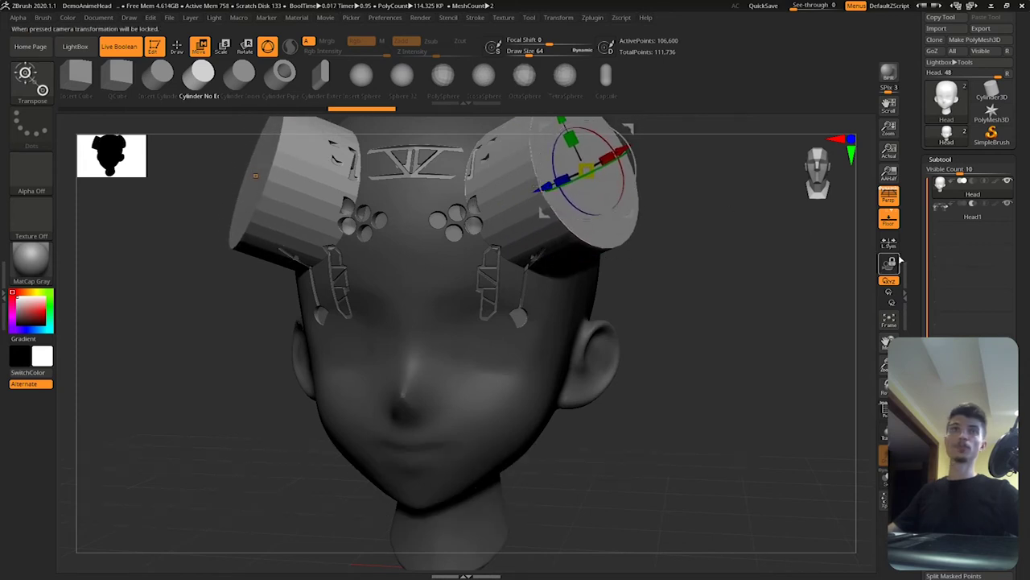
# - Clear the mask and use DynaMesh Create Shell to hollow the temple cylinders into cavities
pyautogui.scroll(-5, 1028, 315)
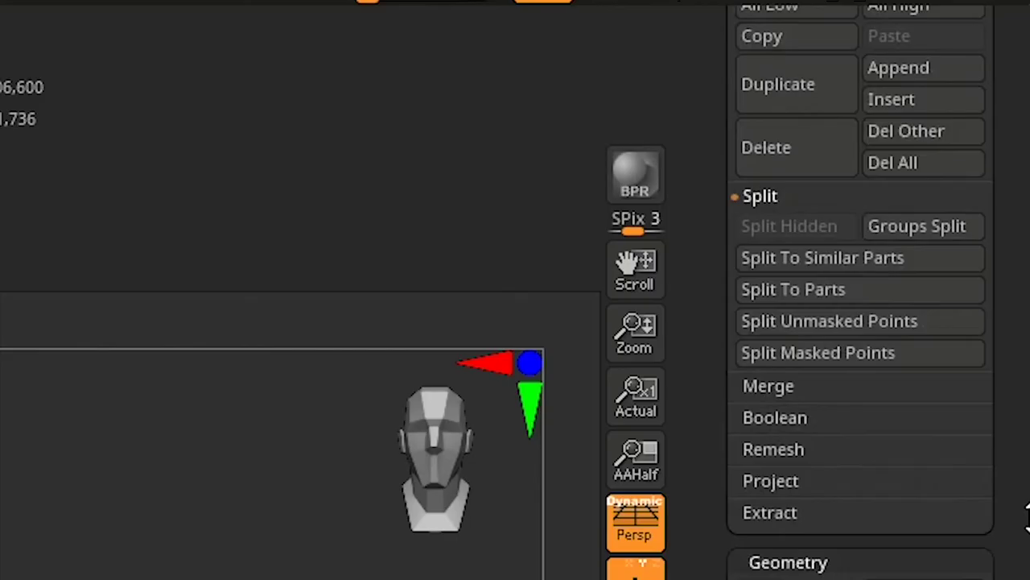
pyautogui.click(866, 217)
pyautogui.click(866, 217)
pyautogui.scroll(-5, 1018, 386)
pyautogui.scroll(-5, 1027, 453)
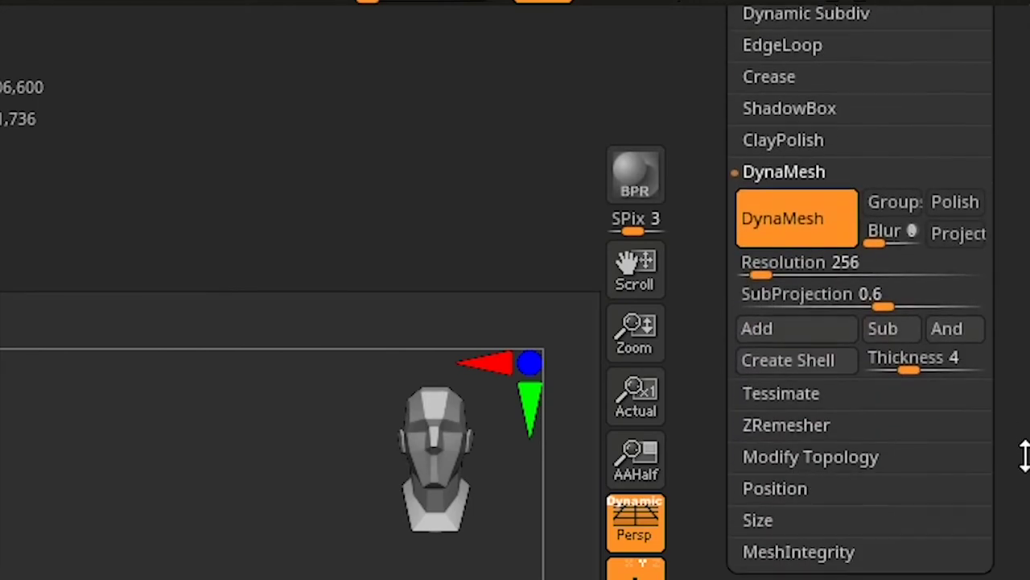
pyautogui.scroll(-1, 1025, 450)
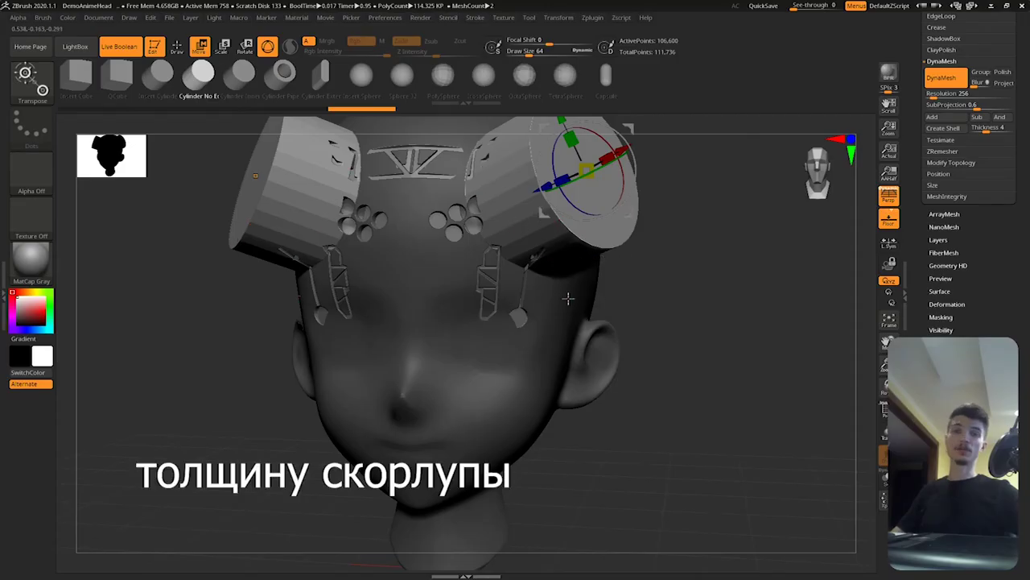
pyautogui.keyDown('ctrl'); pyautogui.moveTo(713, 230); pyautogui.dragTo(793, 310); pyautogui.keyUp('ctrl')
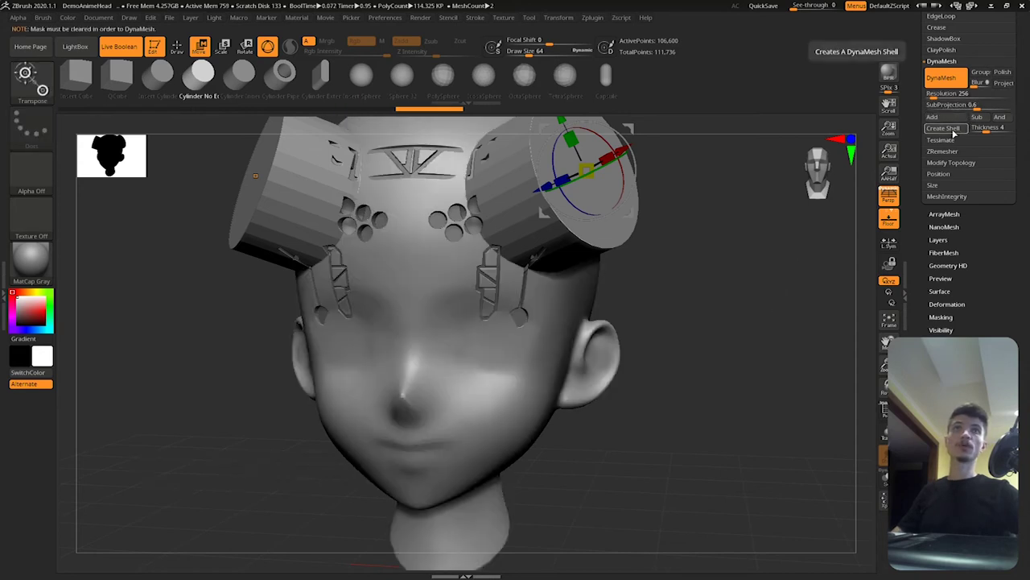
pyautogui.click(953, 134)
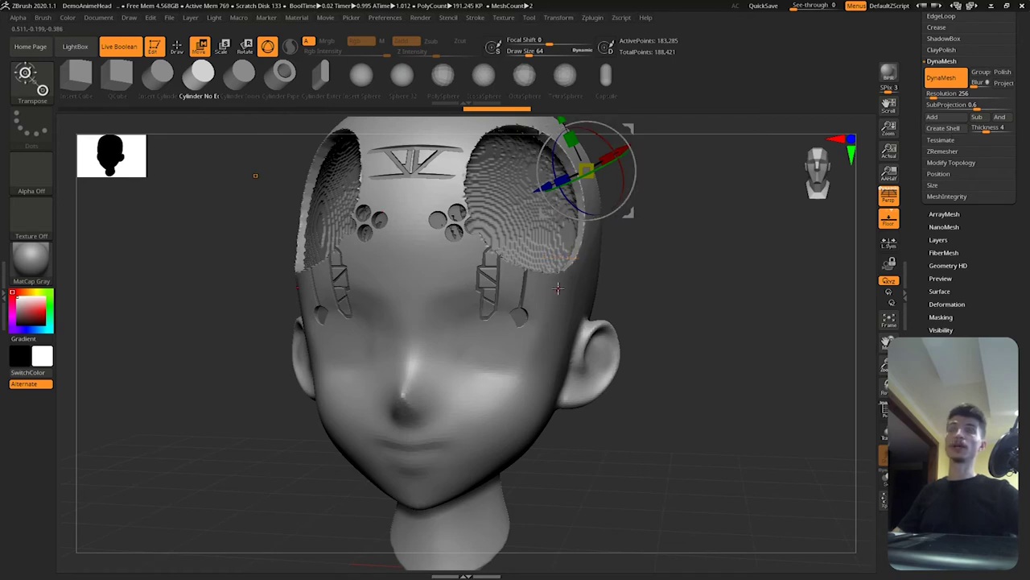
pyautogui.press('q')
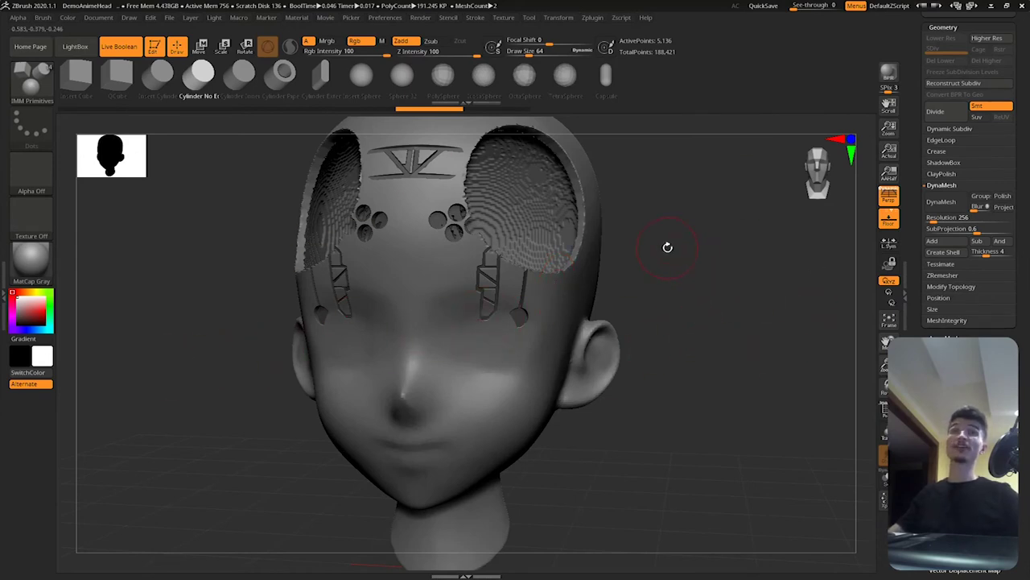
pyautogui.moveTo(1028, 180); pyautogui.dragTo(1028, 225)
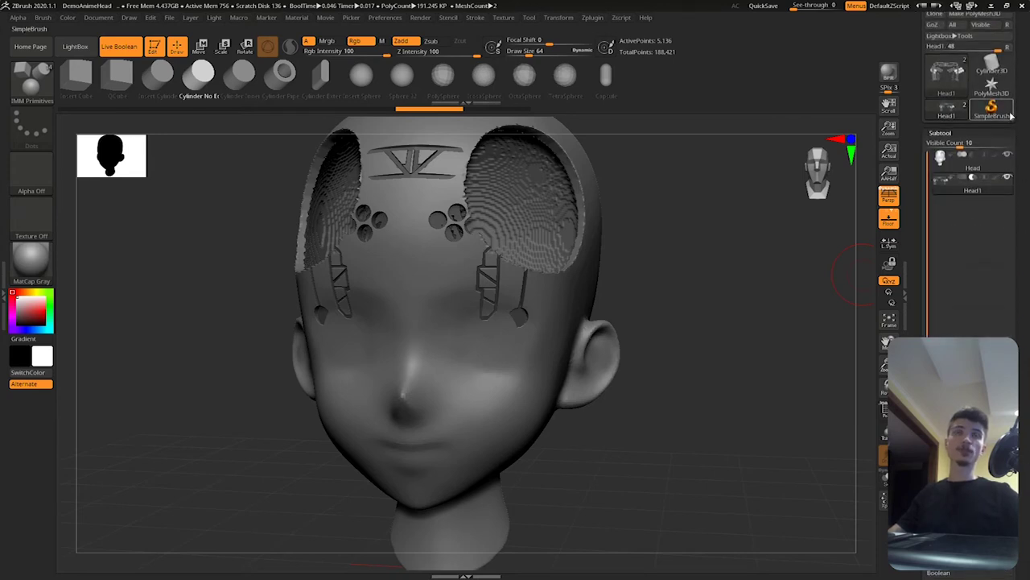
# - Append a cube as the PM3D_Cube3D1 subtool and make it active for moving
pyautogui.moveTo(1028, 225)
pyautogui.mouseDown()
pyautogui.moveTo(1026, 258)
pyautogui.moveTo(1016, 145)
pyautogui.mouseUp()
pyautogui.click(998, 141)
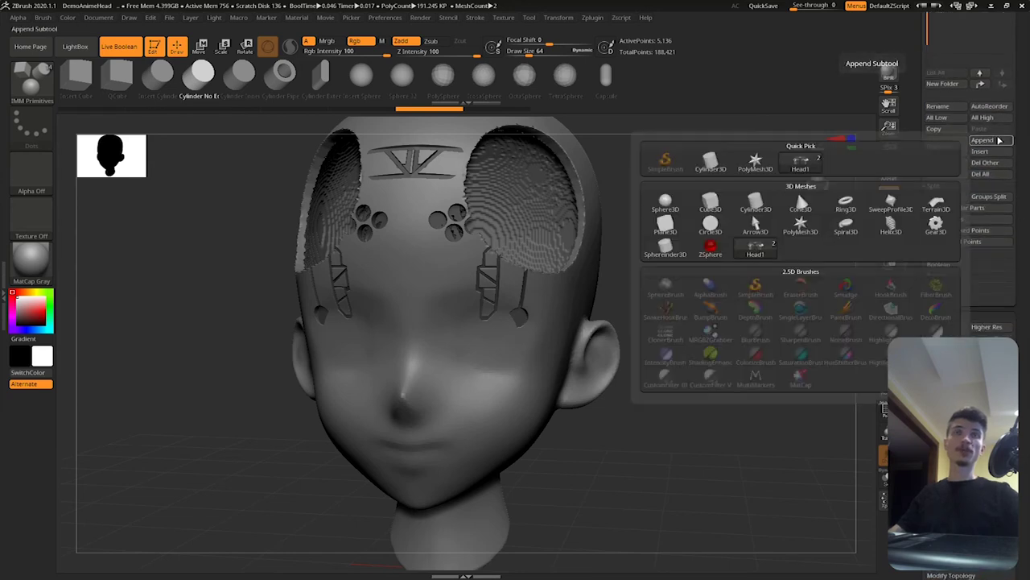
pyautogui.click(710, 208)
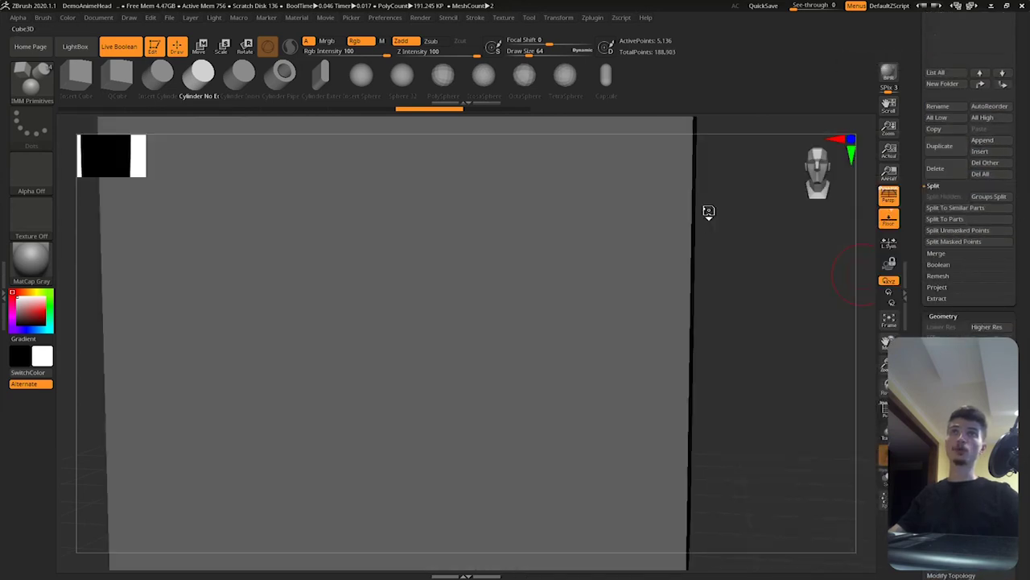
pyautogui.moveTo(1027, 105); pyautogui.dragTo(1027, 209)
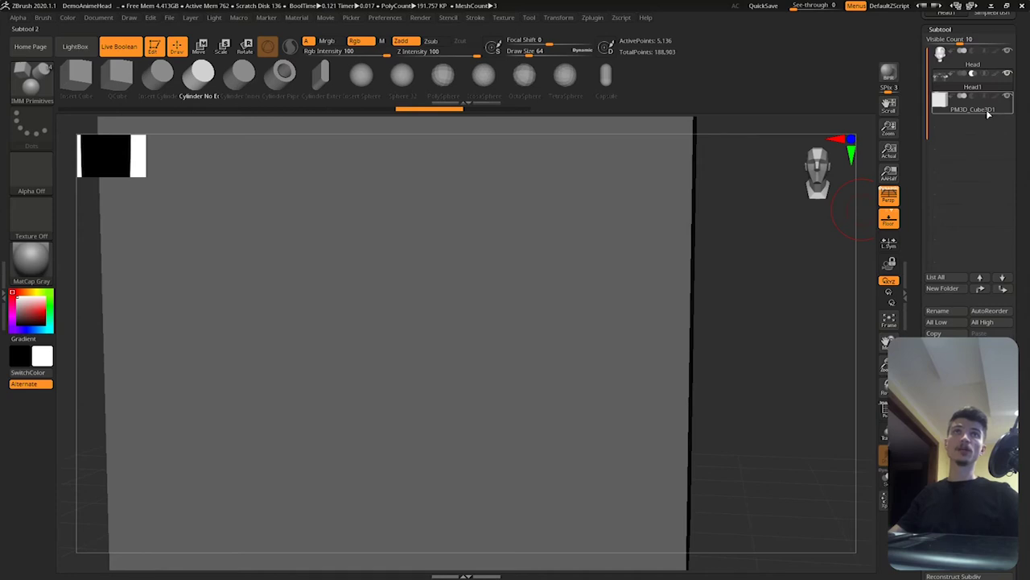
pyautogui.click(986, 110)
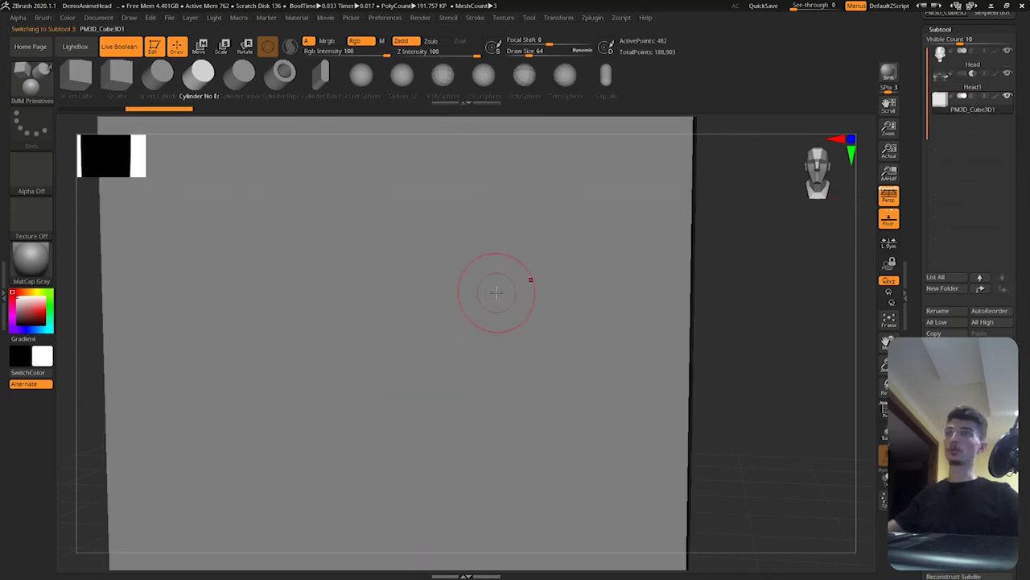
pyautogui.press('w')
pyautogui.moveTo(347, 322)
pyautogui.keyDown('ctrl'); pyautogui.mouseDown(button='right')
pyautogui.moveTo(333, 350)
pyautogui.moveTo(315, 352)
pyautogui.mouseUp(button='right'); pyautogui.keyUp('ctrl')
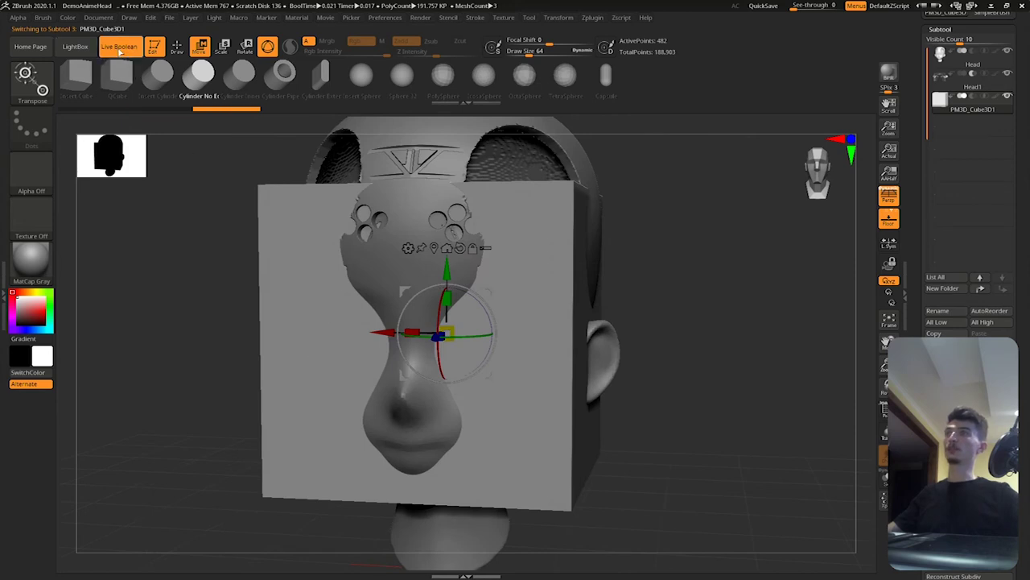
# - Hide the boolean cube, then narrow the head piece and reposition it vertically
pyautogui.click(977, 97)
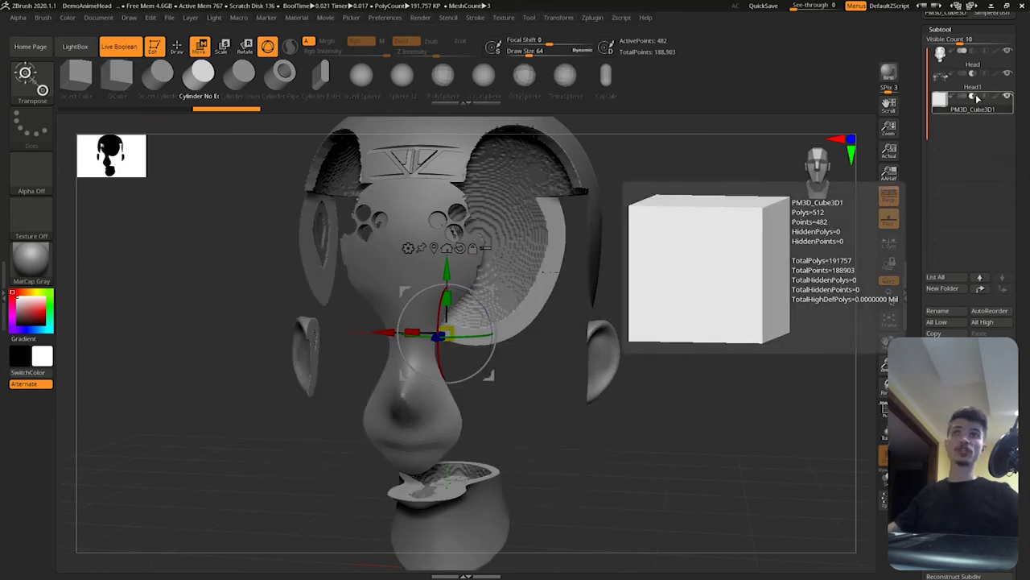
pyautogui.moveTo(416, 328); pyautogui.dragTo(354, 329)
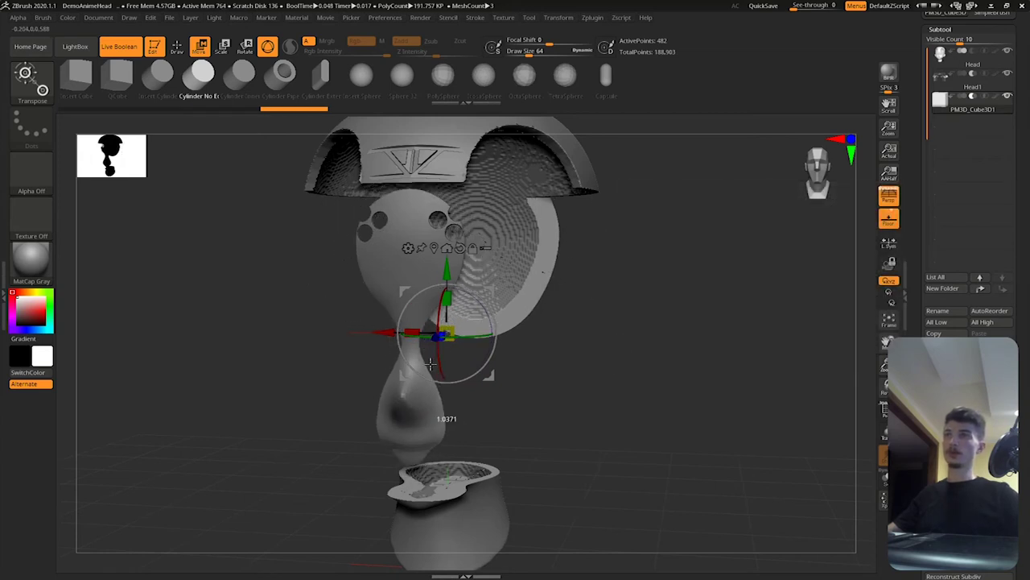
pyautogui.moveTo(346, 328); pyautogui.dragTo(445, 332)
pyautogui.moveTo(448, 266)
pyautogui.mouseDown()
pyautogui.moveTo(467, 117)
pyautogui.moveTo(463, 167)
pyautogui.mouseUp()
pyautogui.moveTo(642, 228); pyautogui.dragTo(636, 246)
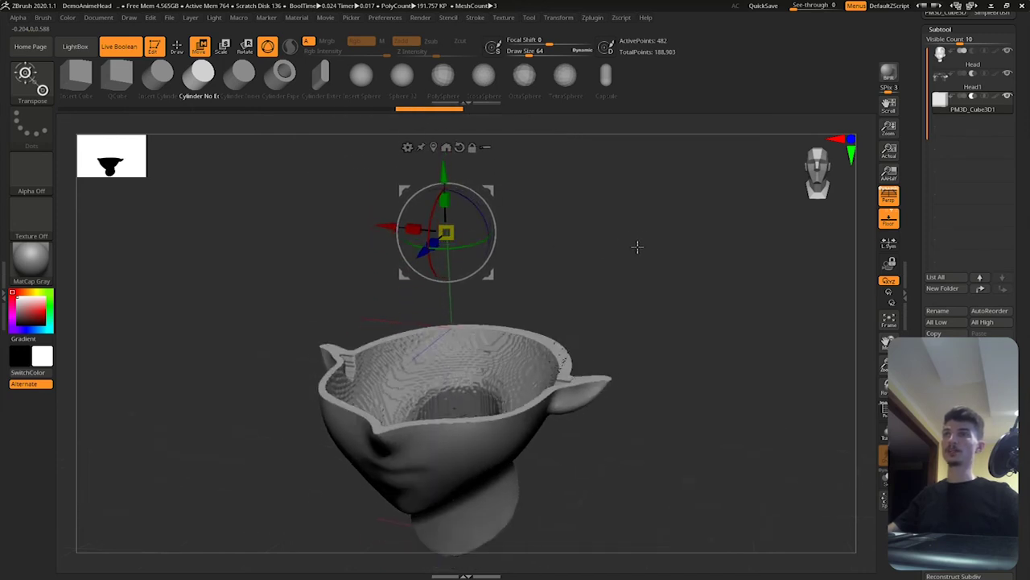
pyautogui.moveTo(444, 167)
pyautogui.mouseDown()
pyautogui.moveTo(461, 237)
pyautogui.moveTo(464, 73)
pyautogui.moveTo(461, 153)
pyautogui.moveTo(442, 189)
pyautogui.moveTo(445, 256)
pyautogui.moveTo(473, 77)
pyautogui.mouseUp()
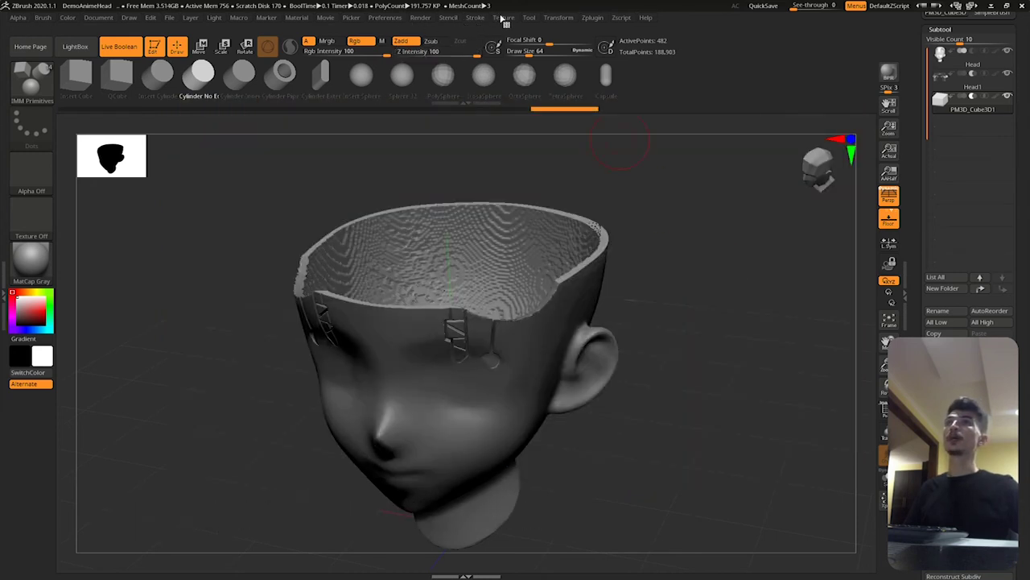
# - Make Texture 01 the current texture and add it to Spotlight
pyautogui.click(503, 17)
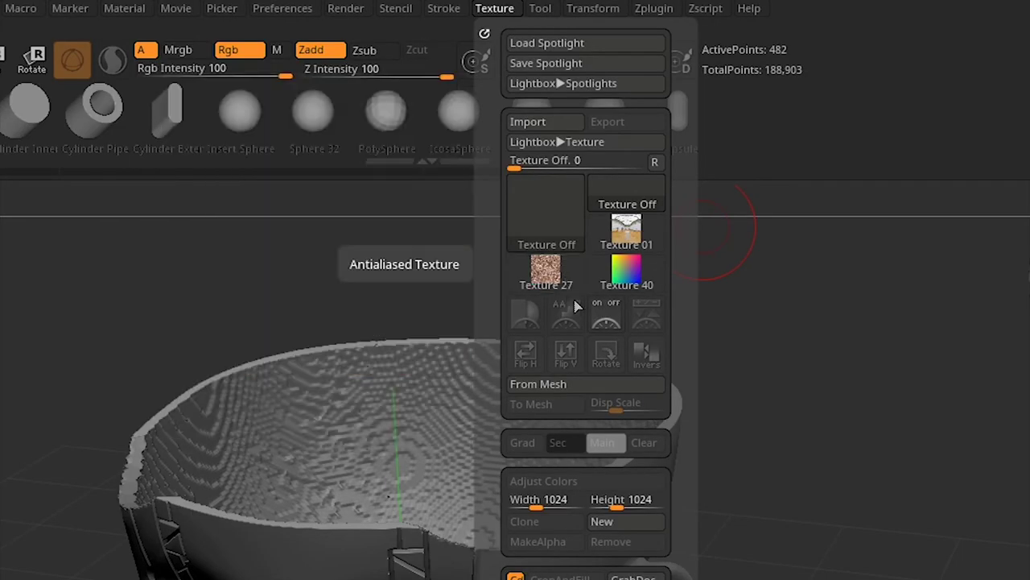
pyautogui.click(547, 213)
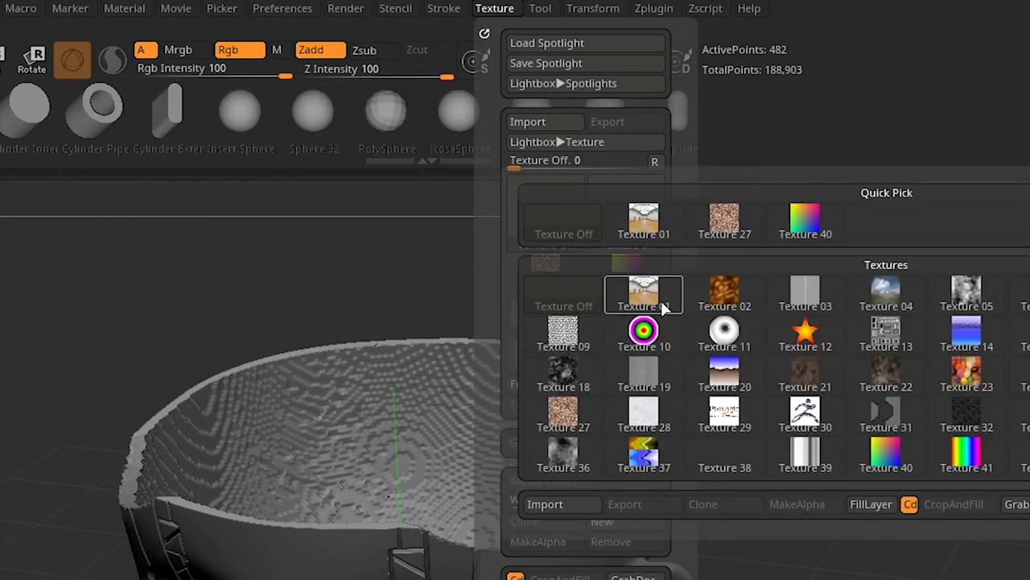
pyautogui.click(648, 302)
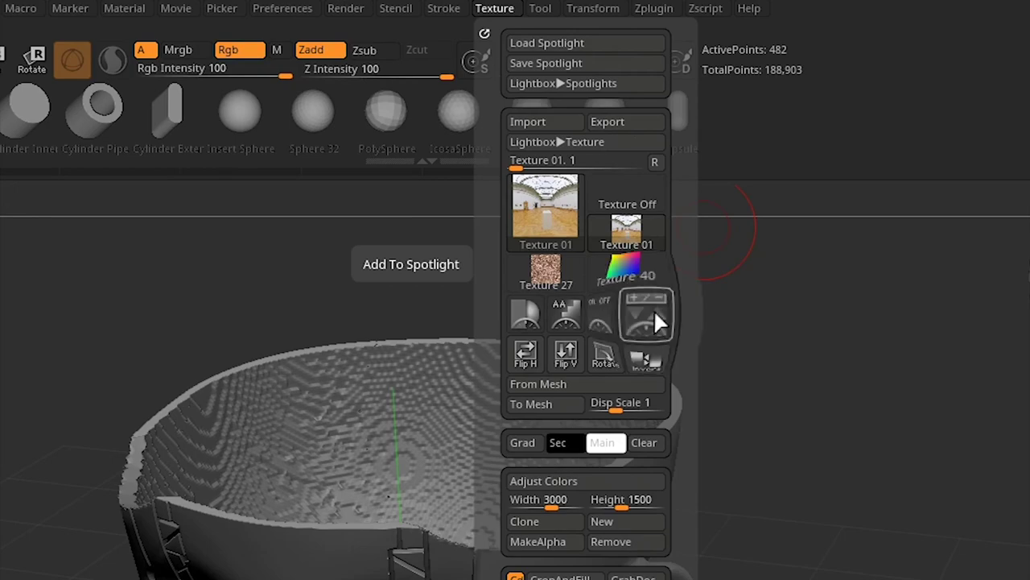
pyautogui.click(655, 315)
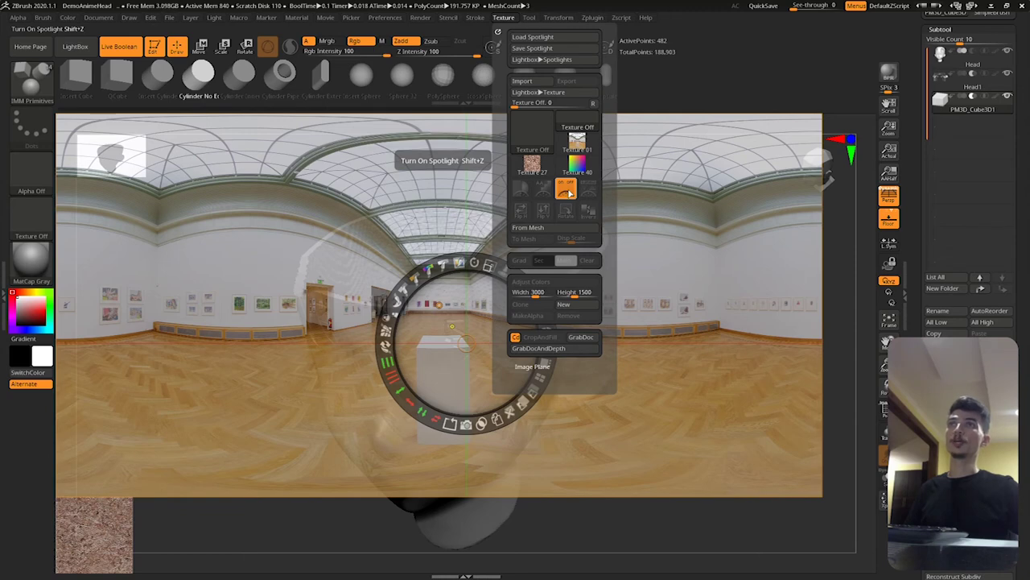
# - Turn Spotlight off and browse LightBox's Spotlight files
pyautogui.click(568, 192)
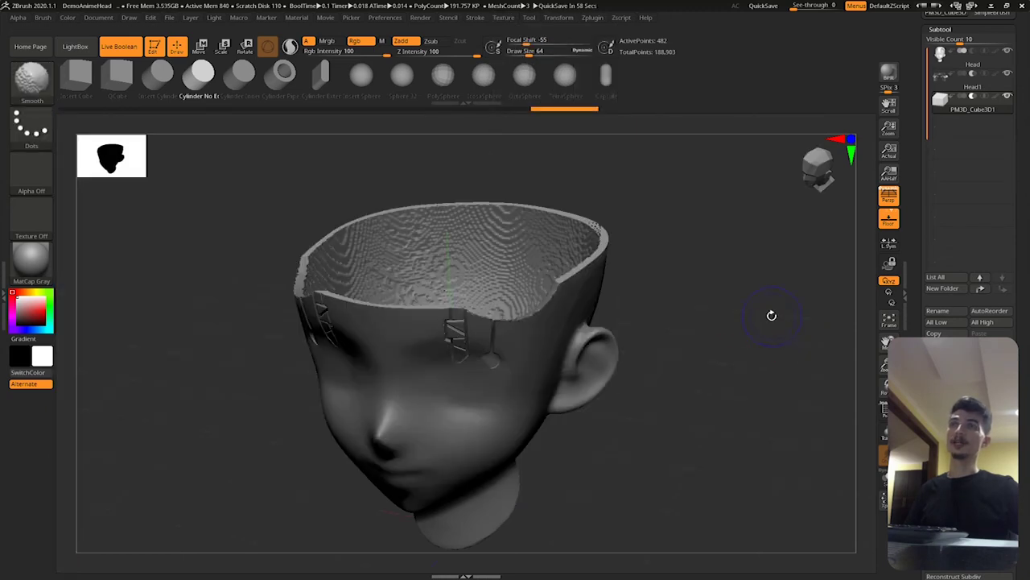
pyautogui.hotkey('shift', 'z')
pyautogui.hotkey('shift', 'z')
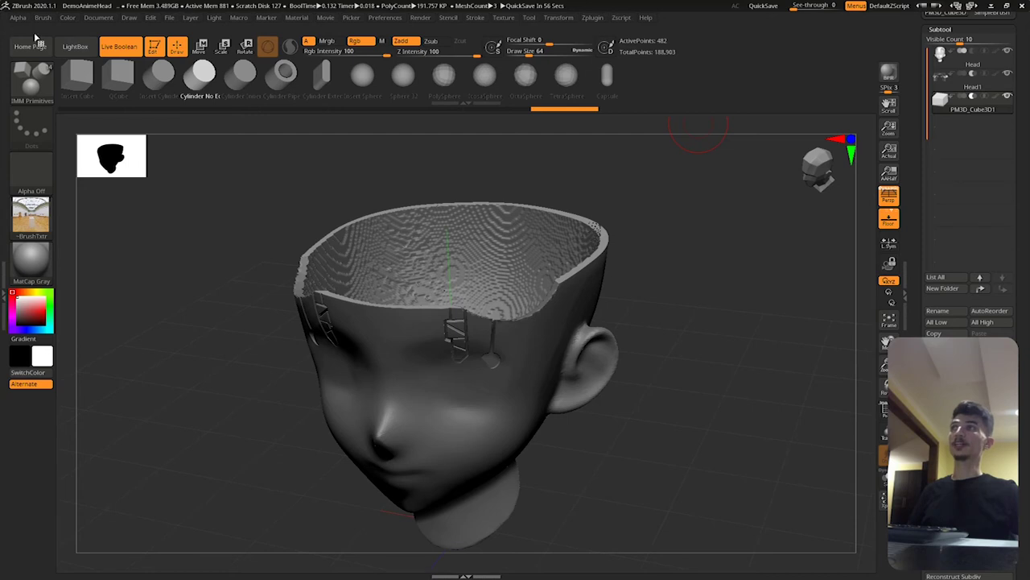
pyautogui.click(75, 46)
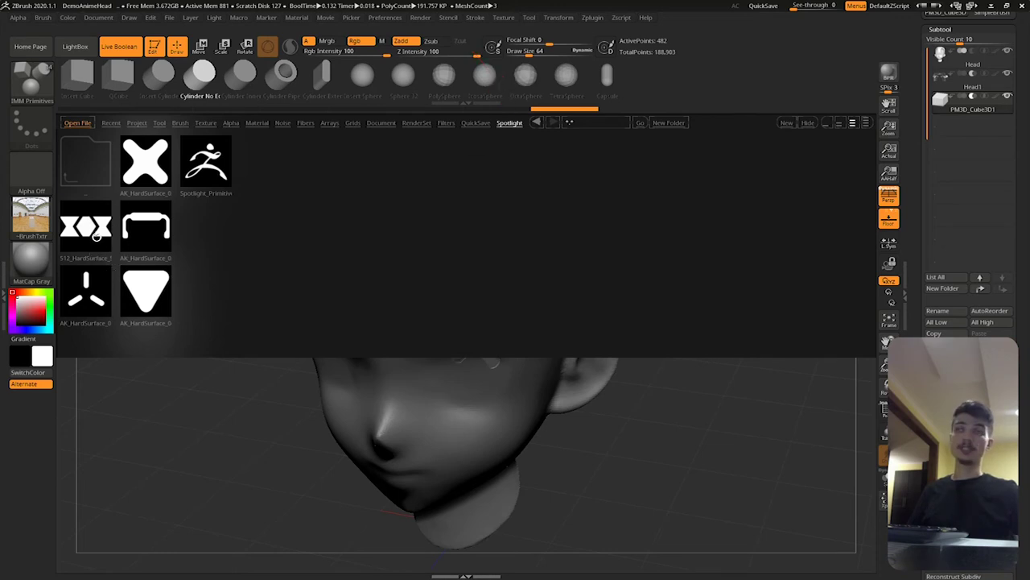
# - Load the 512_HardSurface Spotlight set and position the cat-ear shape above the skull opening
pyautogui.doubleClick(88, 230)
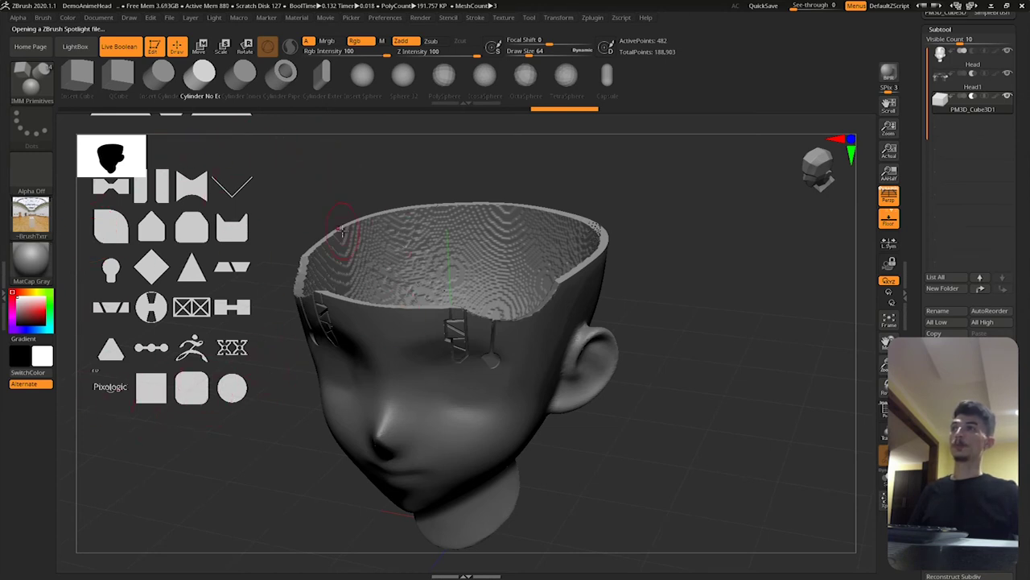
pyautogui.press('z')
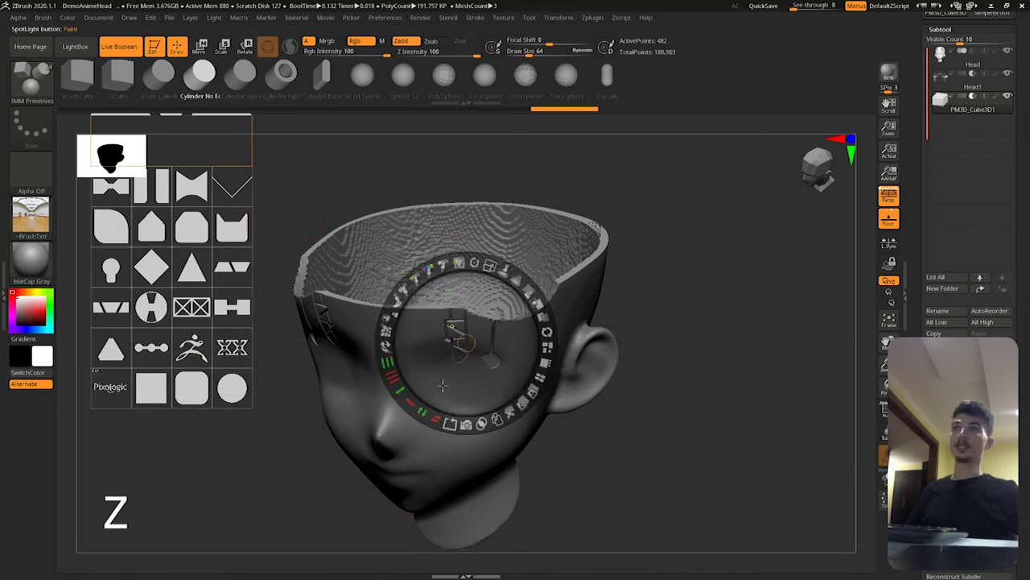
pyautogui.click(501, 18)
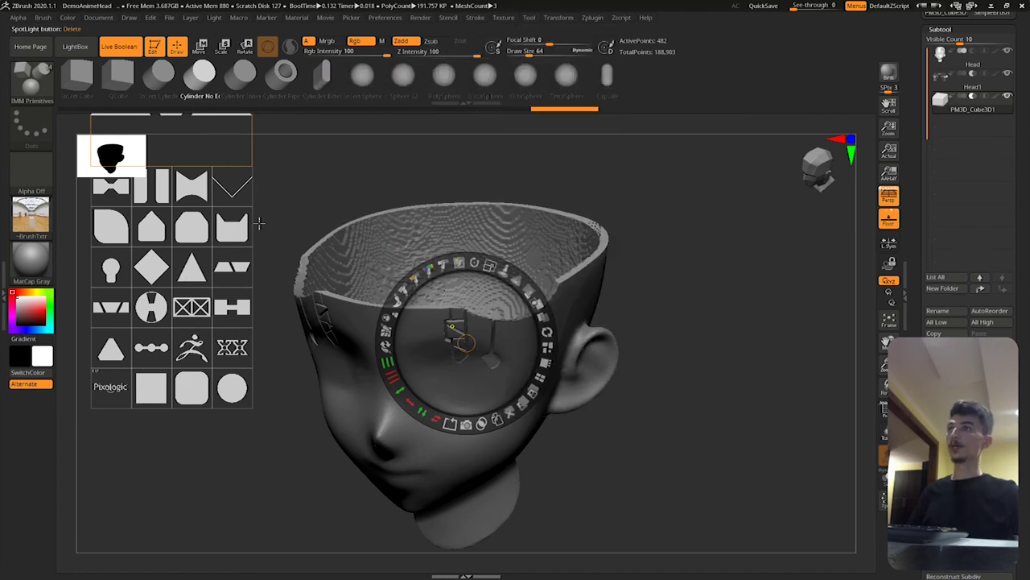
pyautogui.moveTo(463, 342); pyautogui.dragTo(232, 231)
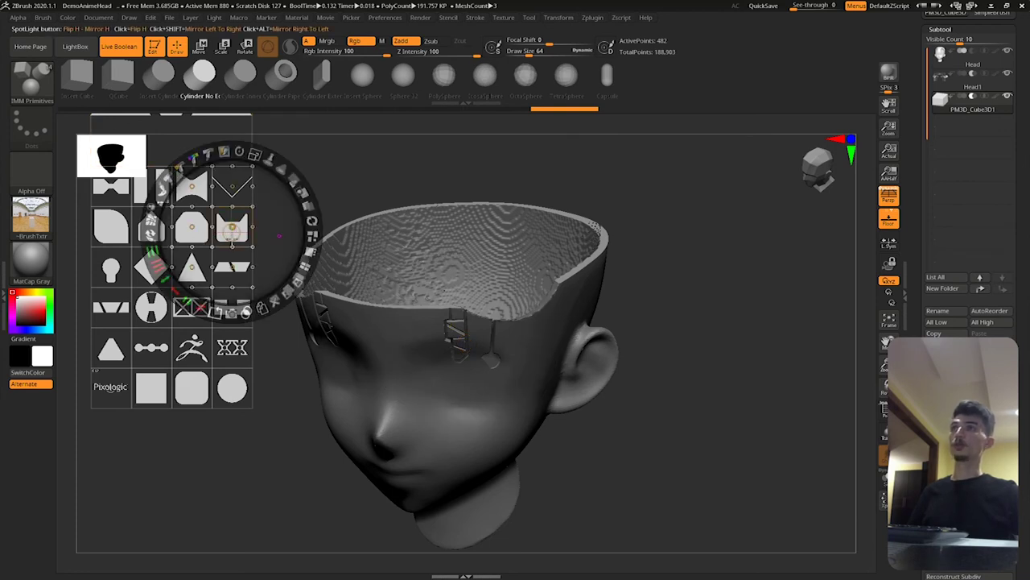
pyautogui.moveTo(232, 228); pyautogui.dragTo(235, 230)
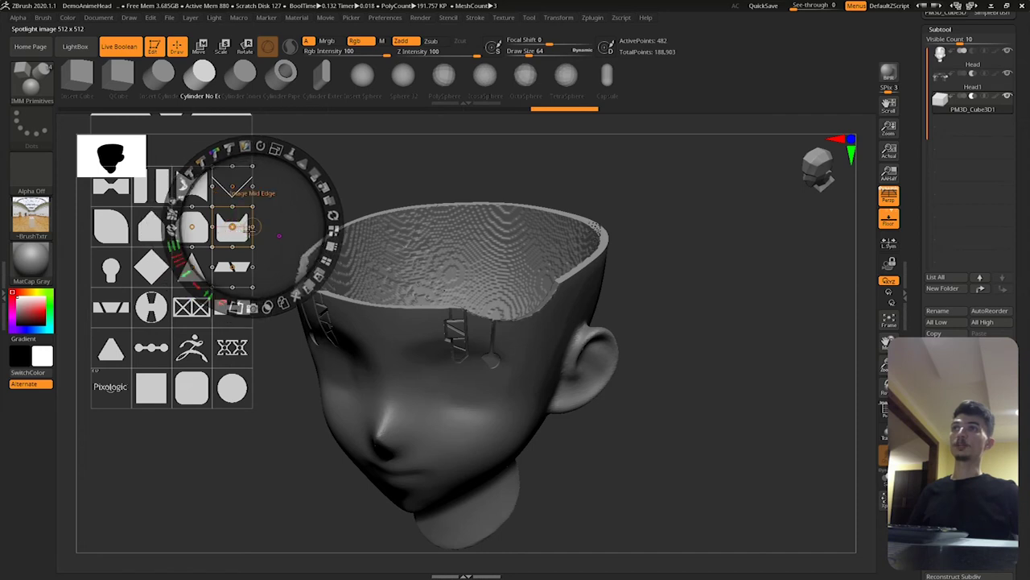
pyautogui.moveTo(279, 236); pyautogui.dragTo(523, 193, button='right')
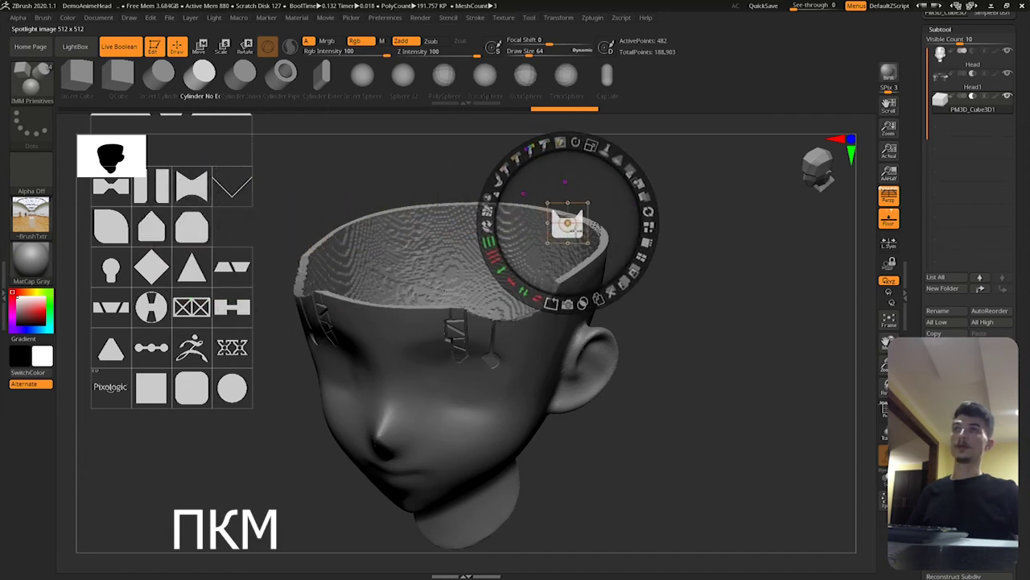
pyautogui.moveTo(483, 232)
pyautogui.mouseDown(button='right')
pyautogui.moveTo(445, 217)
pyautogui.moveTo(472, 202)
pyautogui.moveTo(463, 197)
pyautogui.mouseUp(button='right')
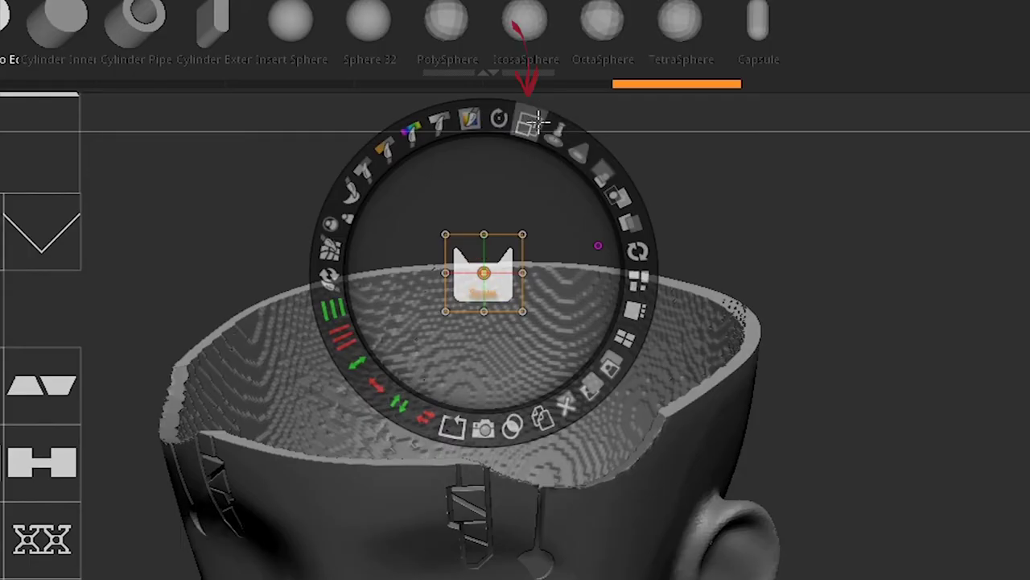
# - Enlarge the shape, rotate it a quarter turn, and Snapshot3D it into a mesh
pyautogui.click(537, 121)
pyautogui.moveTo(537, 121)
pyautogui.mouseDown()
pyautogui.moveTo(602, 166)
pyautogui.moveTo(618, 206)
pyautogui.moveTo(531, 120)
pyautogui.moveTo(499, 115)
pyautogui.mouseUp()
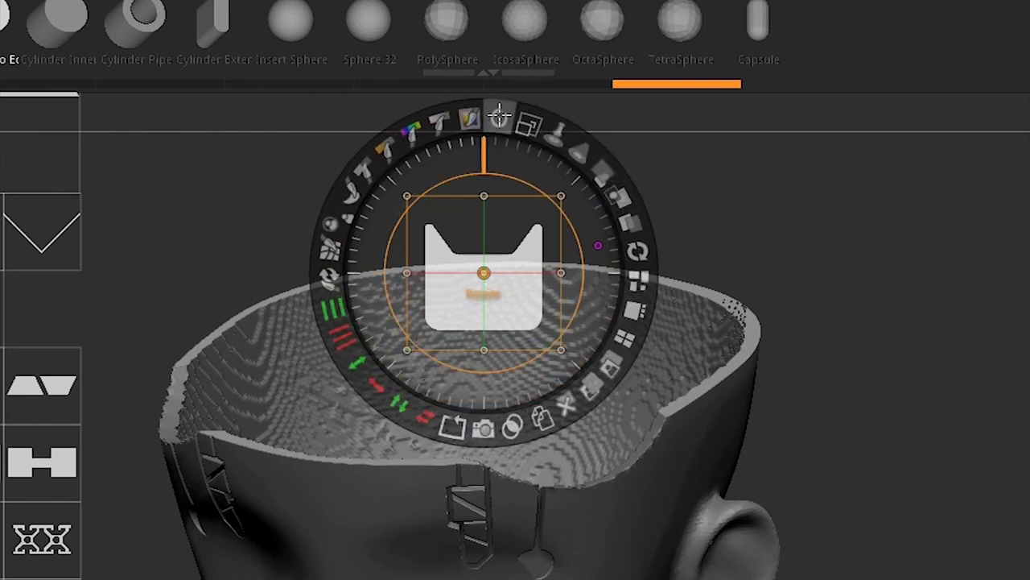
pyautogui.click(500, 115)
pyautogui.moveTo(504, 107)
pyautogui.mouseDown()
pyautogui.moveTo(444, 116)
pyautogui.moveTo(319, 170)
pyautogui.moveTo(298, 245)
pyautogui.mouseUp()
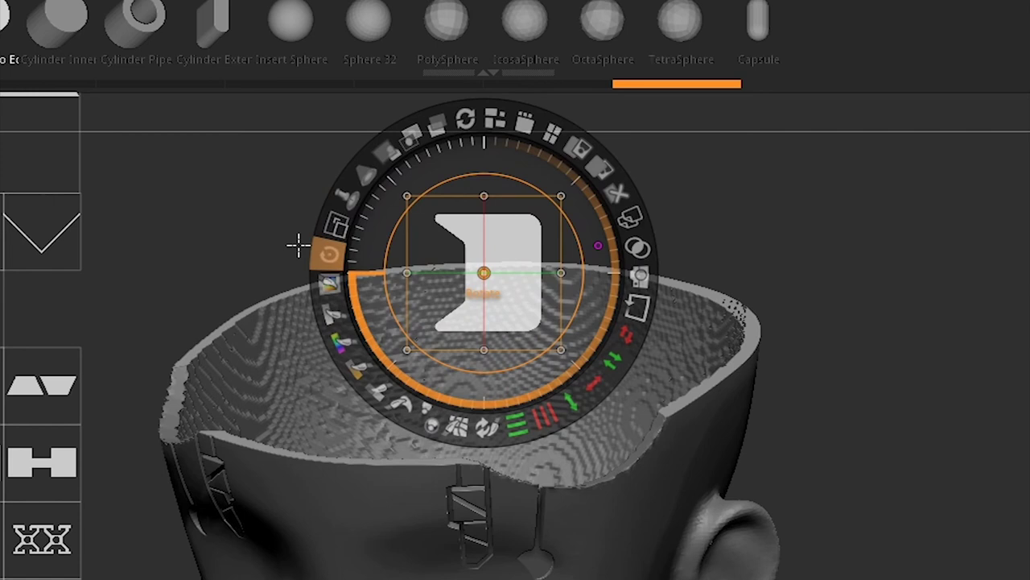
pyautogui.moveTo(298, 246); pyautogui.dragTo(298, 246)
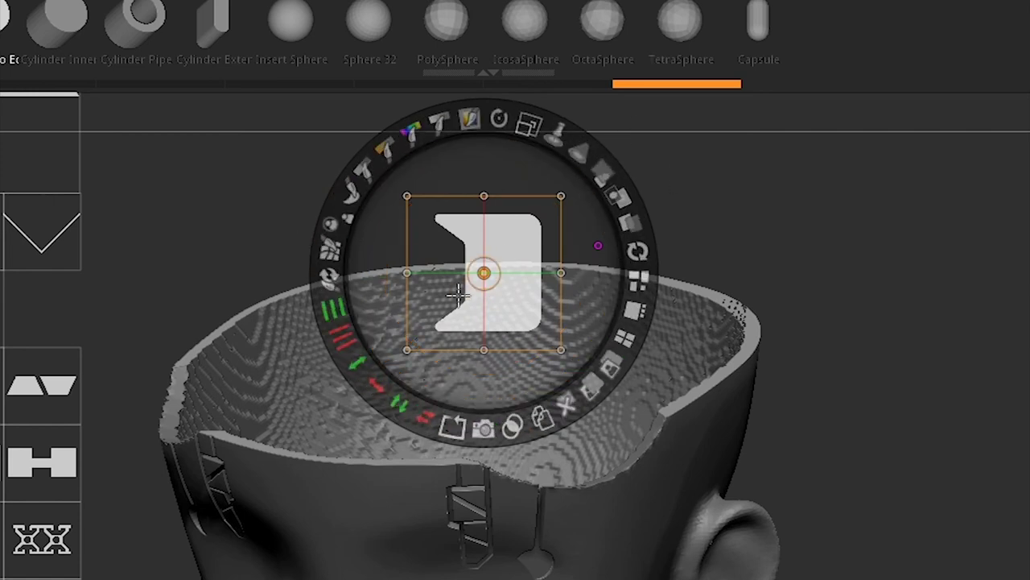
pyautogui.click(483, 429)
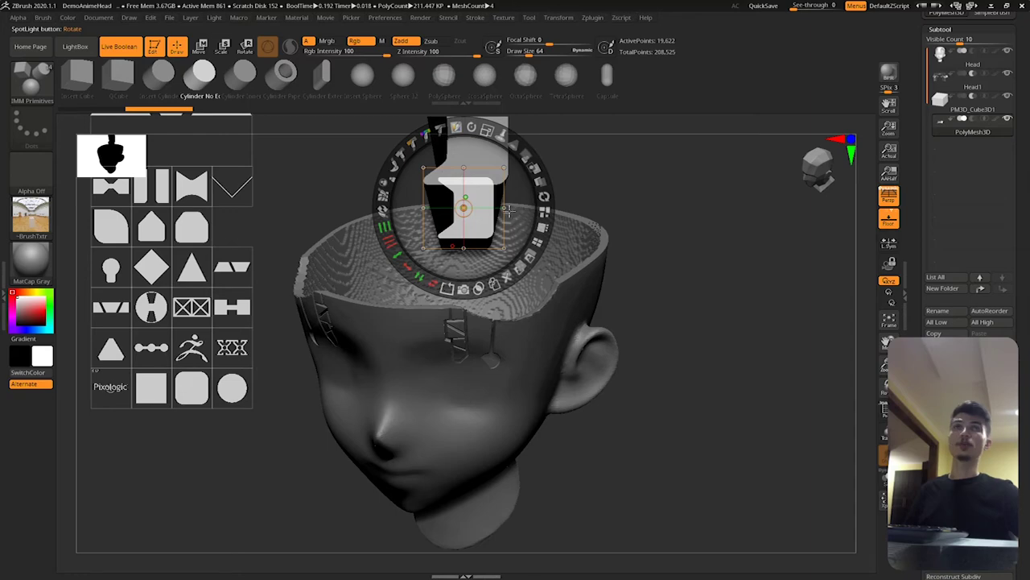
# - Snapshot two more 3D meshes from the stencil shape at different spots over the head
pyautogui.moveTo(973, 129)
pyautogui.moveTo(474, 221); pyautogui.dragTo(565, 229)
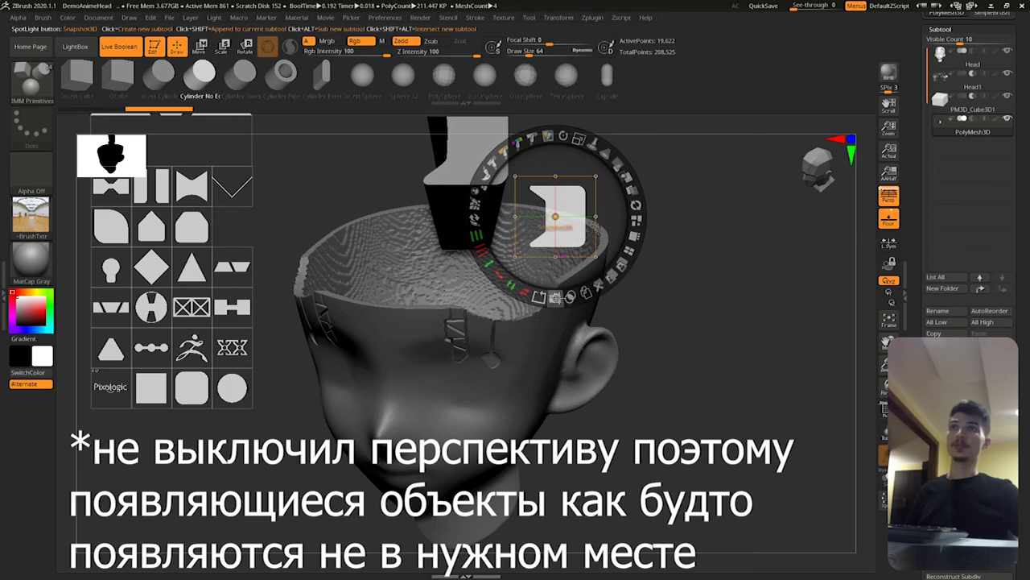
pyautogui.click(555, 302)
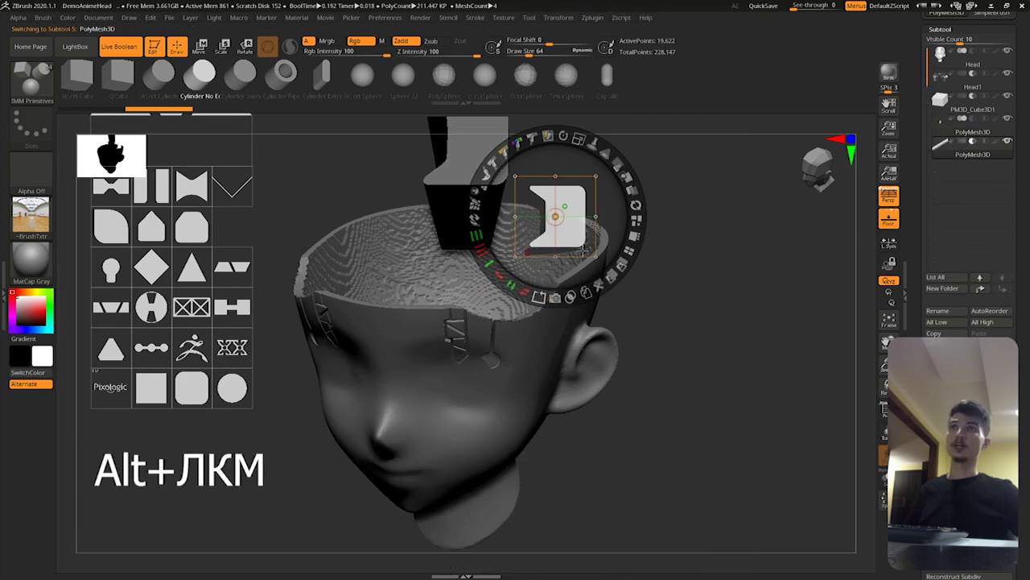
pyautogui.moveTo(570, 235); pyautogui.dragTo(291, 259)
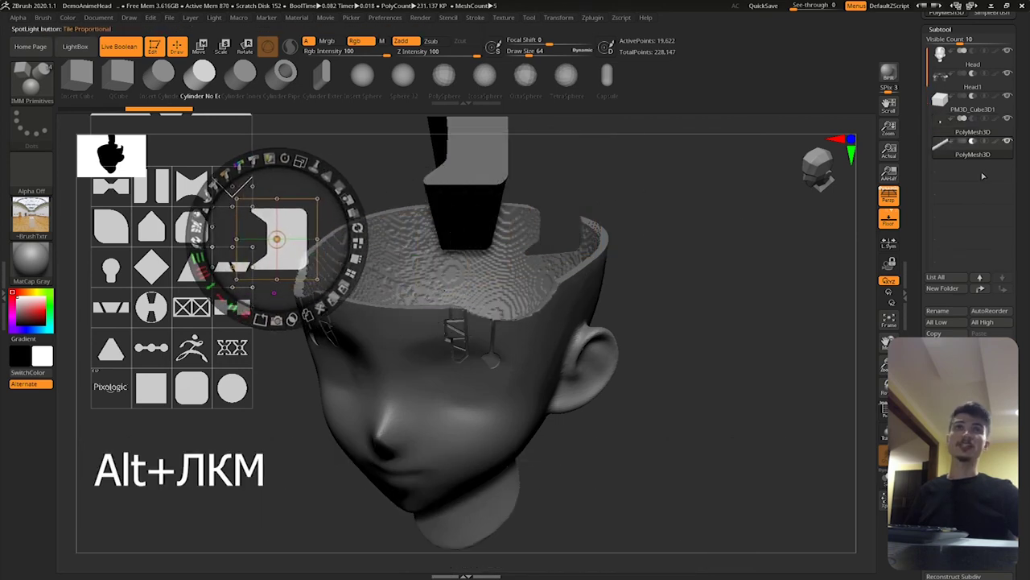
pyautogui.moveTo(973, 145)
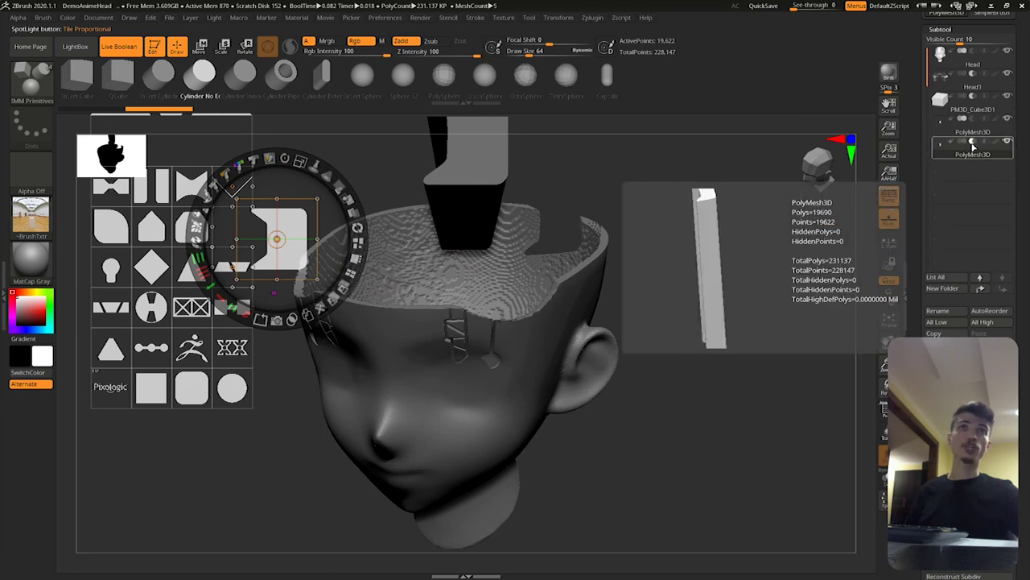
pyautogui.moveTo(293, 260); pyautogui.dragTo(385, 247)
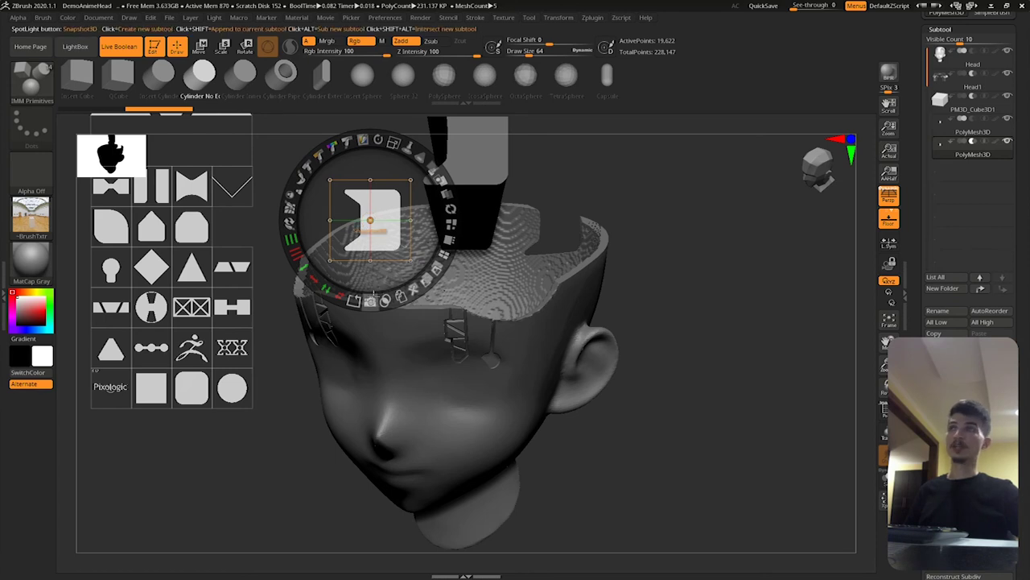
pyautogui.keyDown('alt'); pyautogui.keyDown('shift'); pyautogui.click(372, 296); pyautogui.keyUp('shift'); pyautogui.keyUp('alt')
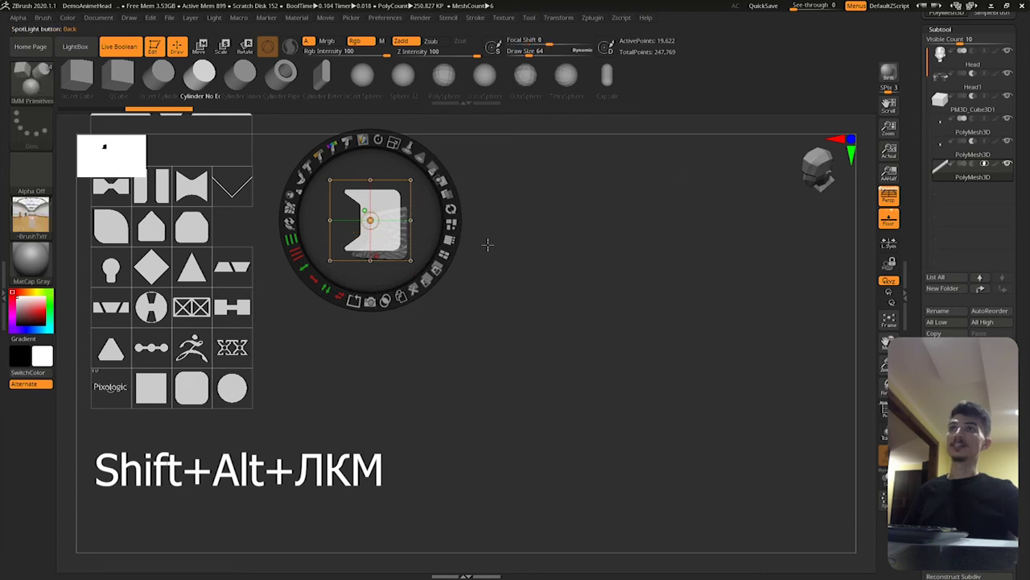
# - Delete the extra PolyMesh3D subtool and place the Spotlight image back over the head
pyautogui.moveTo(370, 220); pyautogui.dragTo(702, 256)
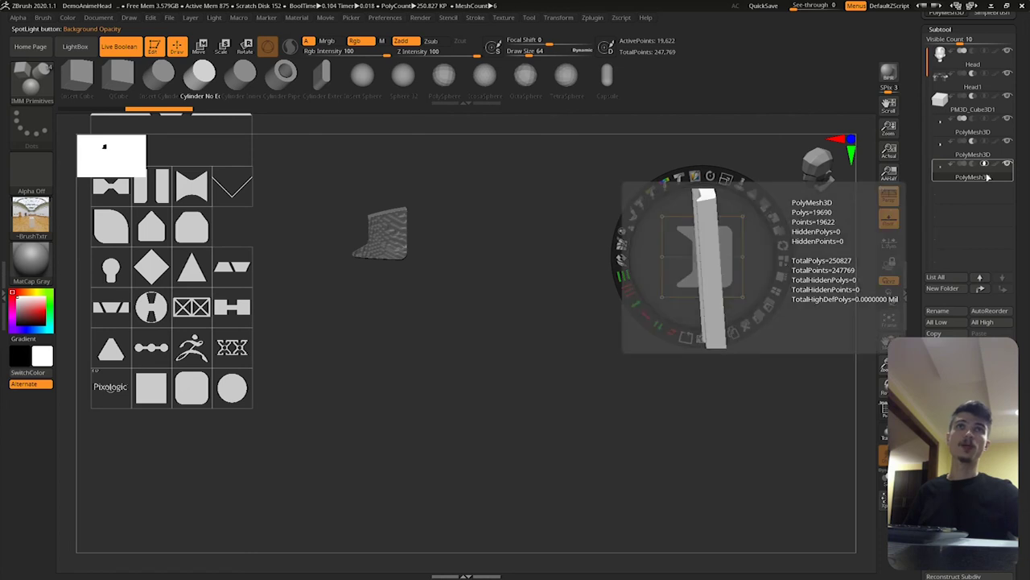
pyautogui.click(889, 263)
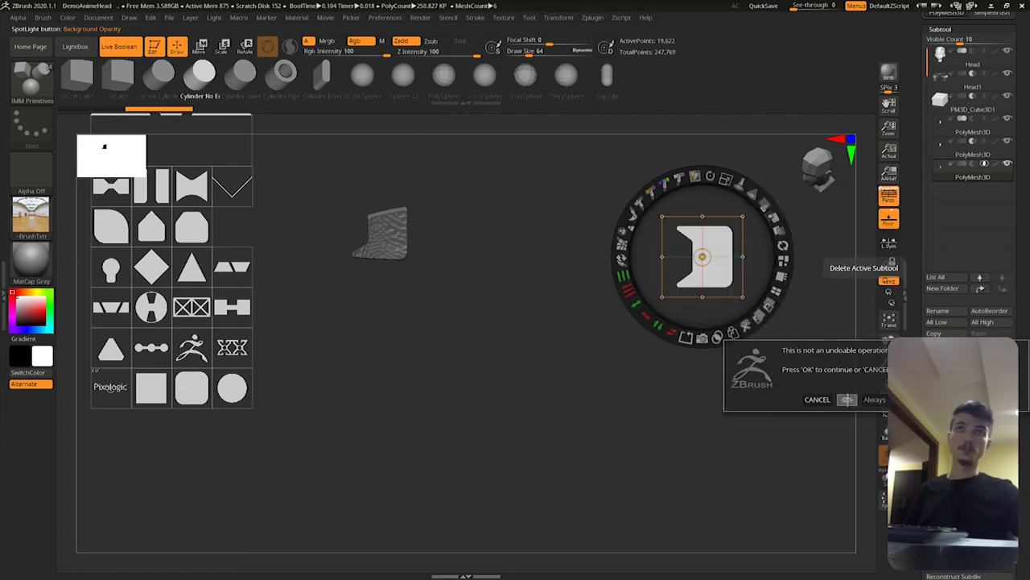
pyautogui.click(847, 400)
pyautogui.moveTo(715, 266)
pyautogui.mouseDown()
pyautogui.moveTo(375, 230)
pyautogui.moveTo(400, 234)
pyautogui.mouseUp()
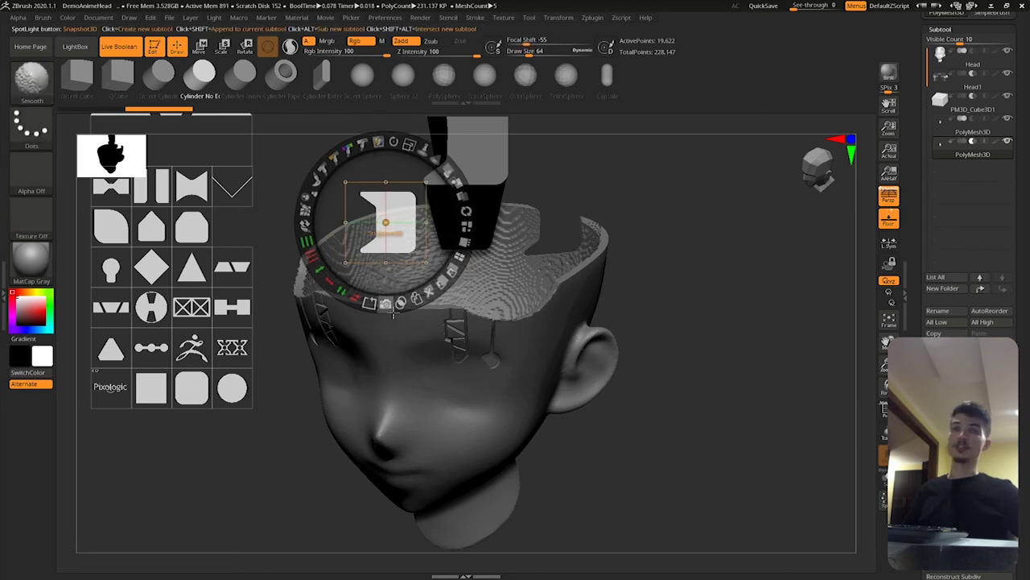
# - Create a 3D mesh from the Spotlight image with Snapshot3D and move the image aside
pyautogui.click(387, 305)
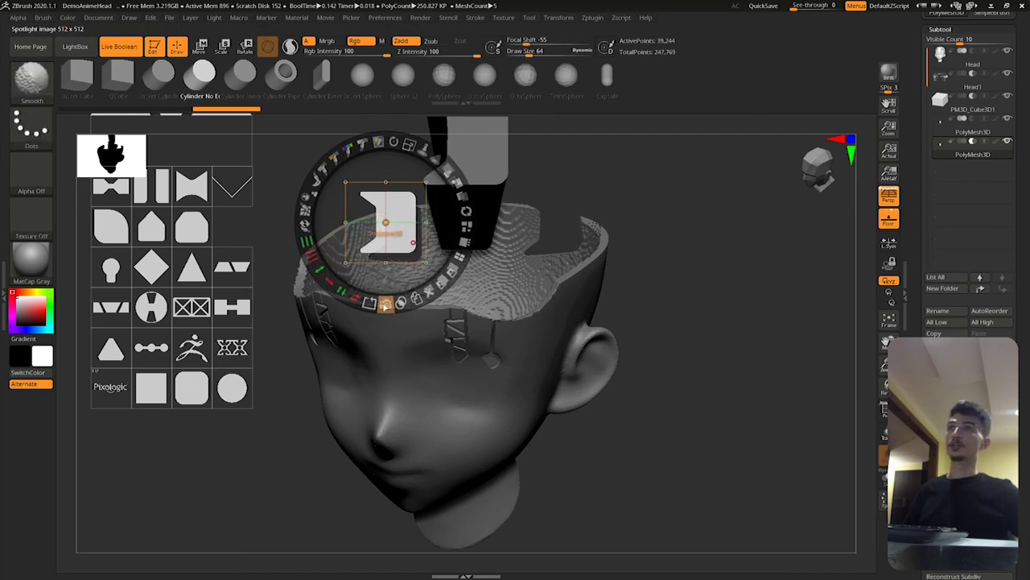
pyautogui.moveTo(397, 241); pyautogui.dragTo(693, 244)
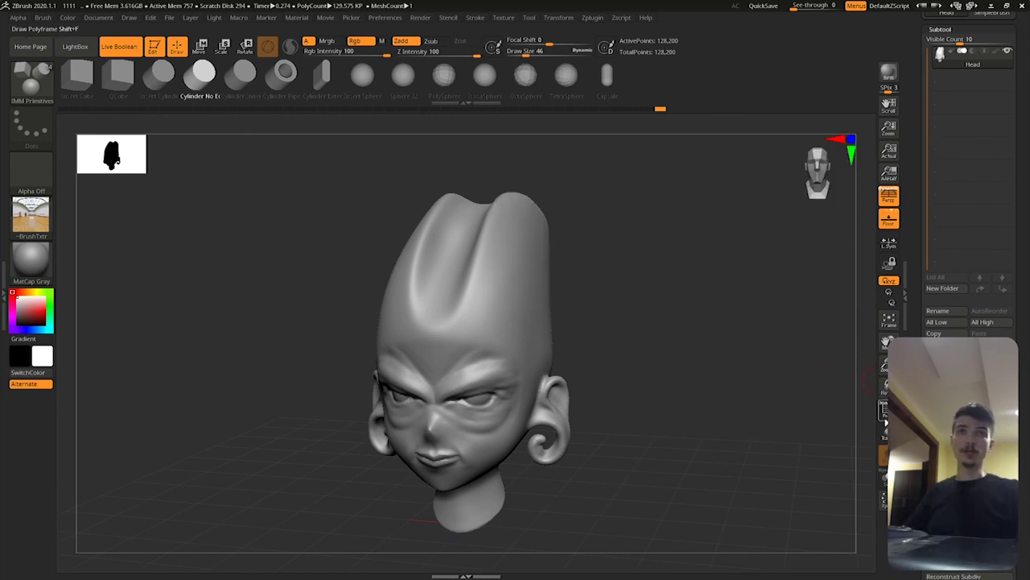
# - Turn on Draw Polyframe, orbit to the forehead, and clear a first trial mask
pyautogui.click(884, 409)
pyautogui.moveTo(813, 338)
pyautogui.mouseDown()
pyautogui.moveTo(690, 280)
pyautogui.moveTo(633, 322)
pyautogui.mouseUp()
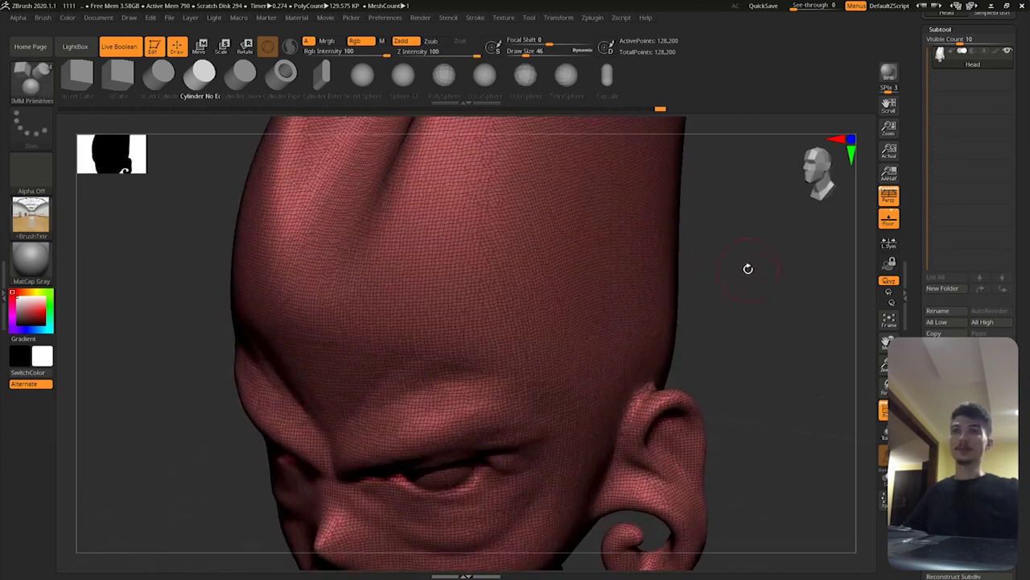
pyautogui.press('ctrl')
pyautogui.keyDown('ctrl'); pyautogui.moveTo(442, 322); pyautogui.dragTo(442, 329); pyautogui.keyUp('ctrl')
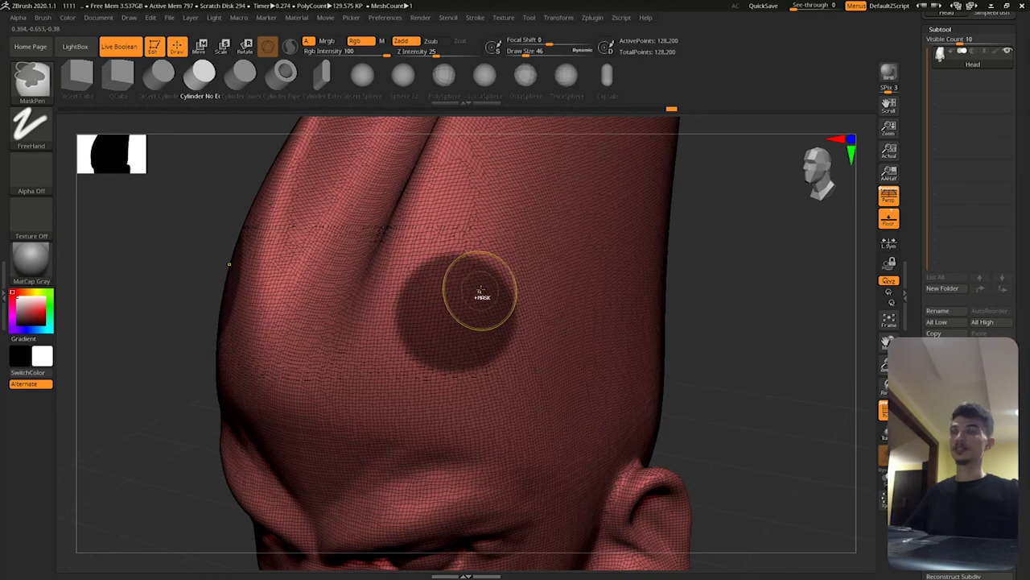
pyautogui.keyDown('ctrl'); pyautogui.click(719, 286); pyautogui.keyUp('ctrl')
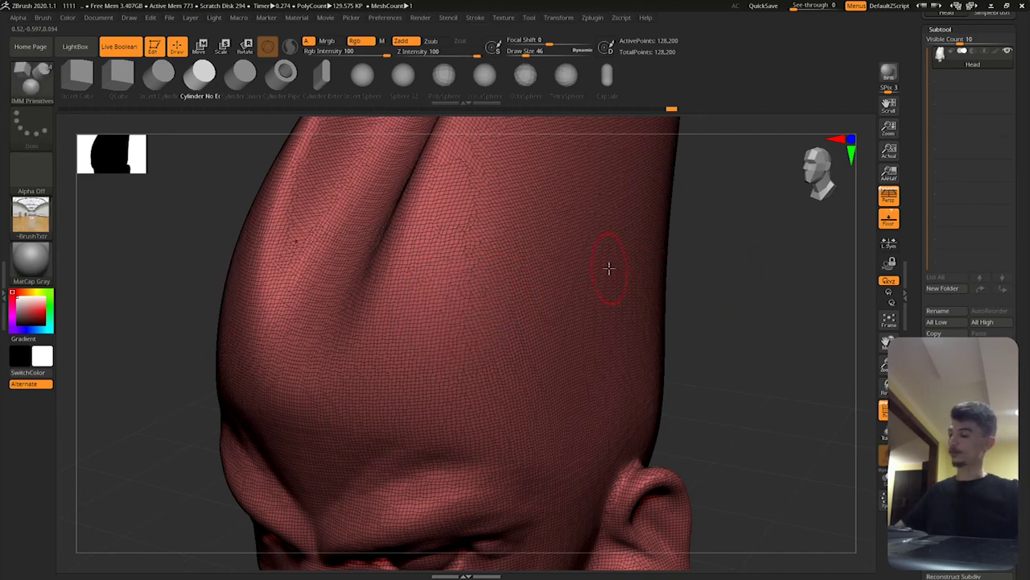
# - Mask a full circle on the forehead and turn it into its own polygroup
pyautogui.press('ctrl')
pyautogui.moveTo(467, 326)
pyautogui.keyDown('ctrl'); pyautogui.mouseDown()
pyautogui.moveTo(499, 322)
pyautogui.moveTo(485, 325)
pyautogui.mouseUp(); pyautogui.keyUp('ctrl')
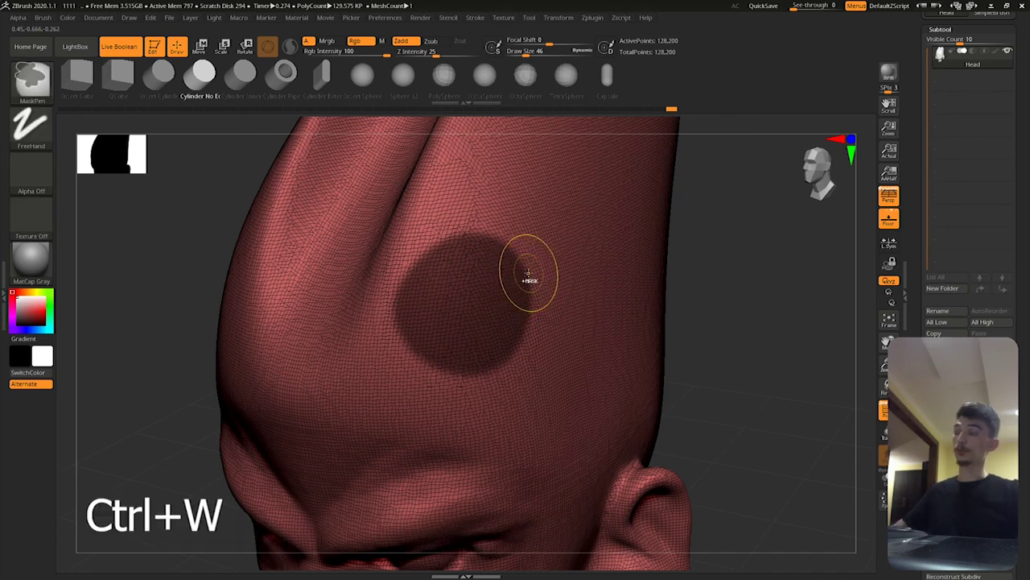
pyautogui.hotkey('ctrl', 'w')
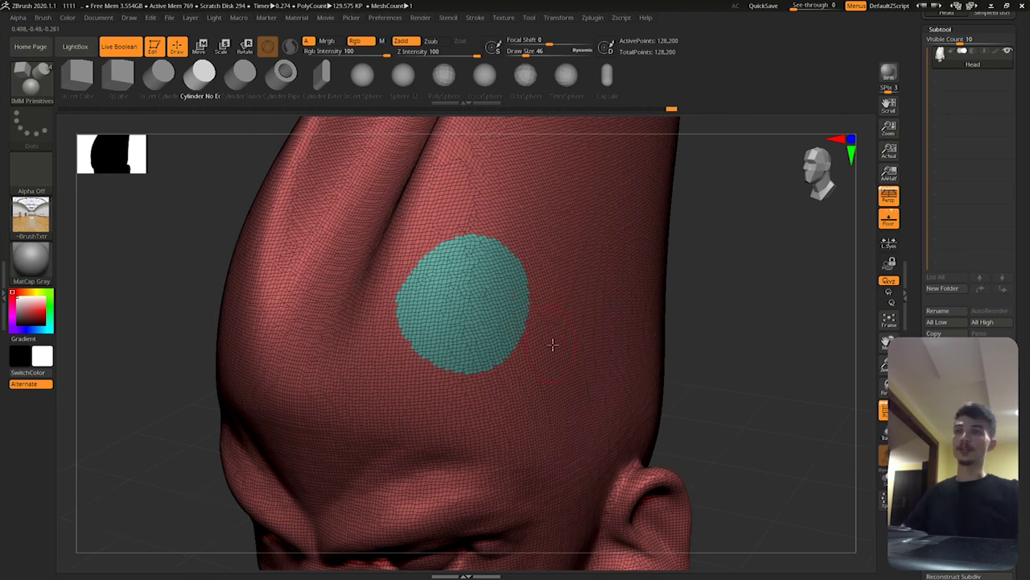
pyautogui.press('b')
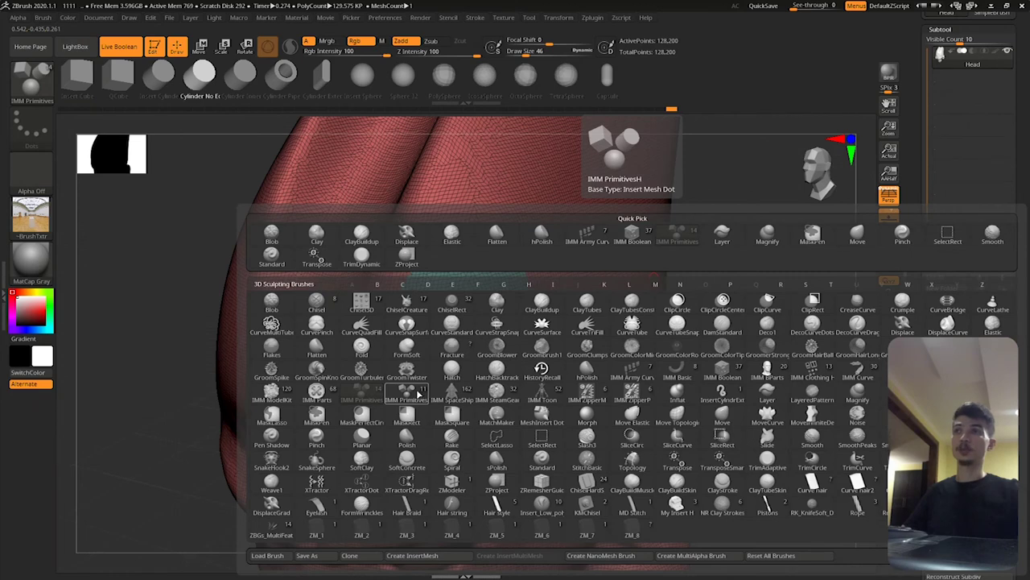
# - Insert an IMM Primitives H Cylinder on the teal forehead patch and clear the mask
pyautogui.click(419, 394)
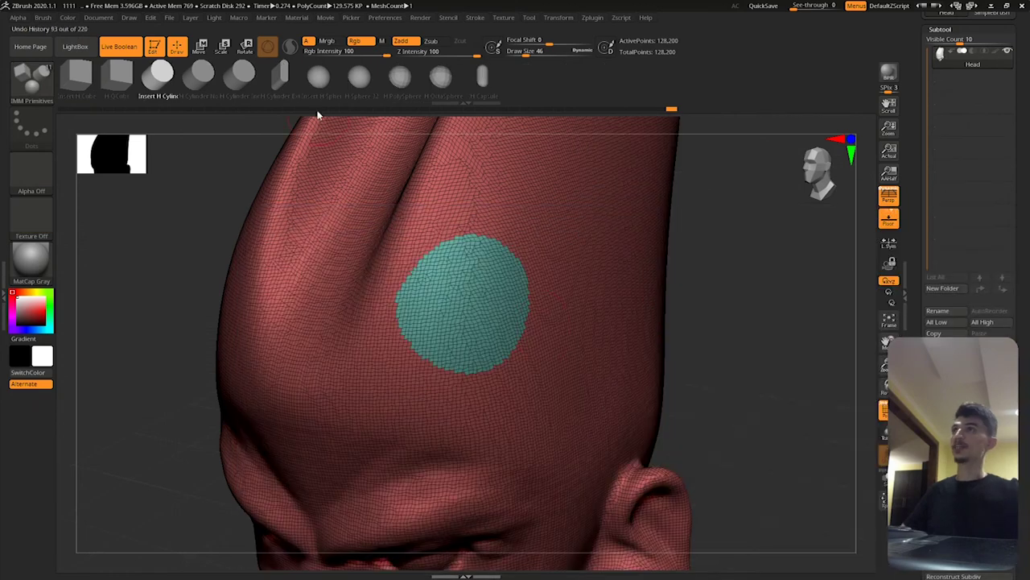
pyautogui.click(209, 81)
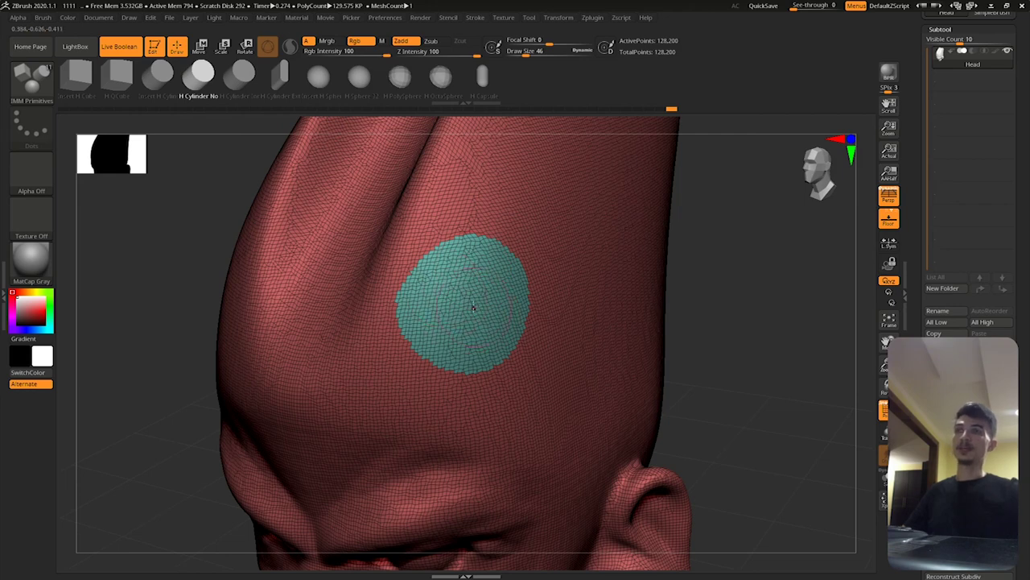
pyautogui.moveTo(473, 307); pyautogui.dragTo(538, 330)
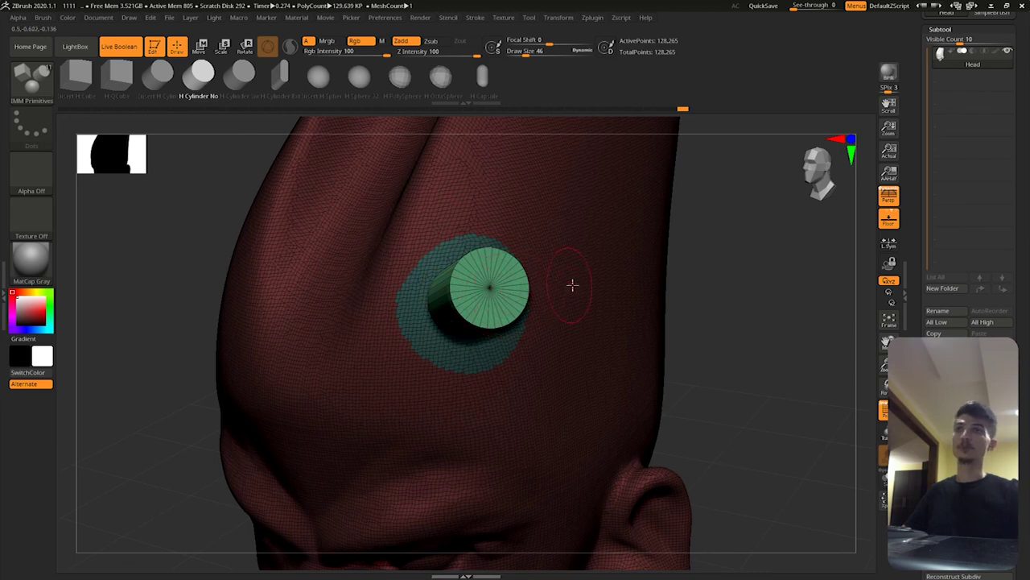
pyautogui.keyDown('ctrl'); pyautogui.moveTo(759, 299); pyautogui.dragTo(770, 326); pyautogui.keyUp('ctrl')
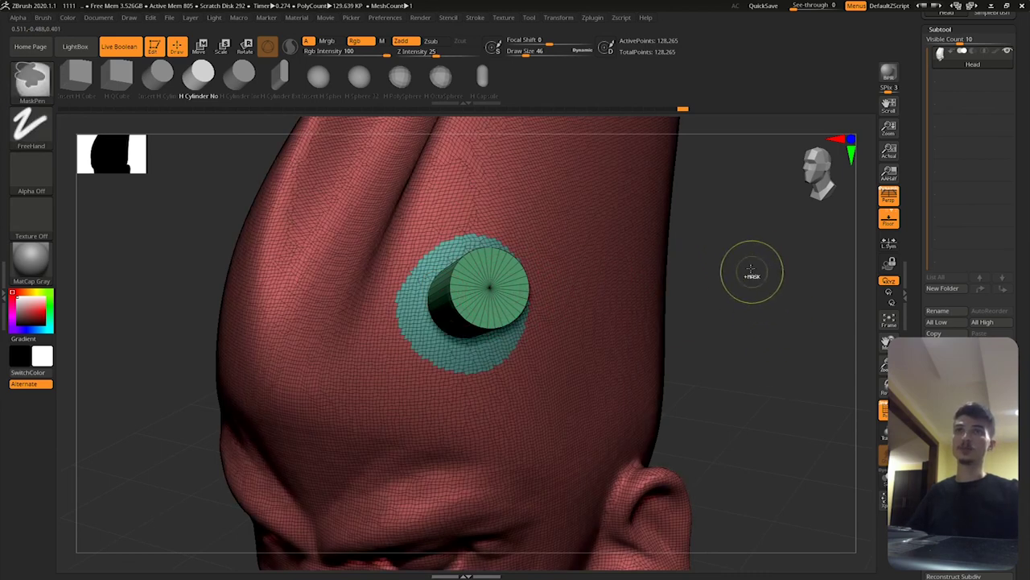
pyautogui.moveTo(713, 175)
pyautogui.keyDown('ctrl'); pyautogui.mouseDown()
pyautogui.moveTo(801, 350)
pyautogui.moveTo(809, 345)
pyautogui.mouseUp(); pyautogui.keyUp('ctrl')
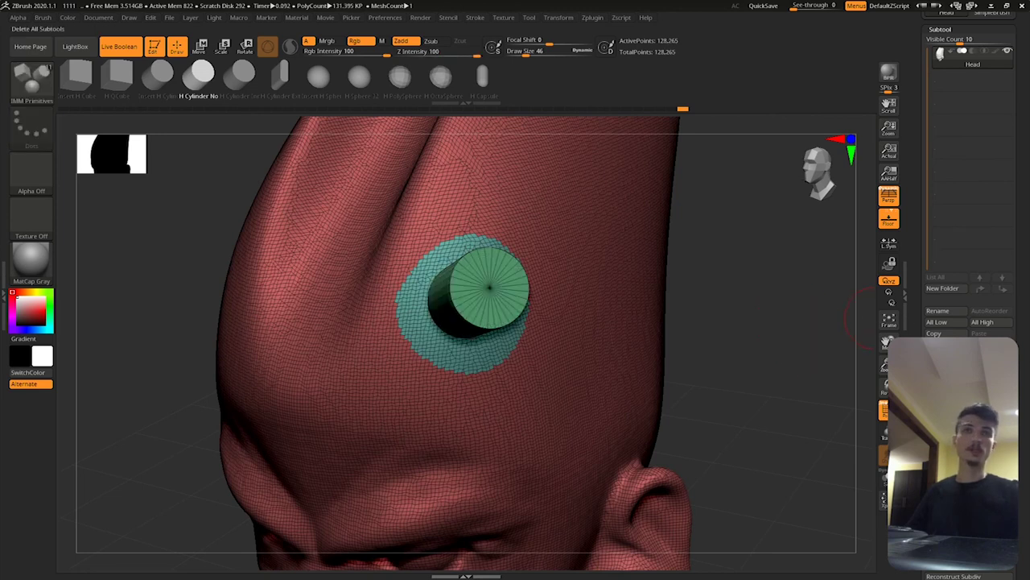
# - Bring up Geometry > DynaMesh, clear the mask, and orbit to inspect the cylinder sideways
pyautogui.scroll(-5, 1025, 294)
pyautogui.scroll(-5, 1024, 294)
pyautogui.scroll(-3, 1025, 294)
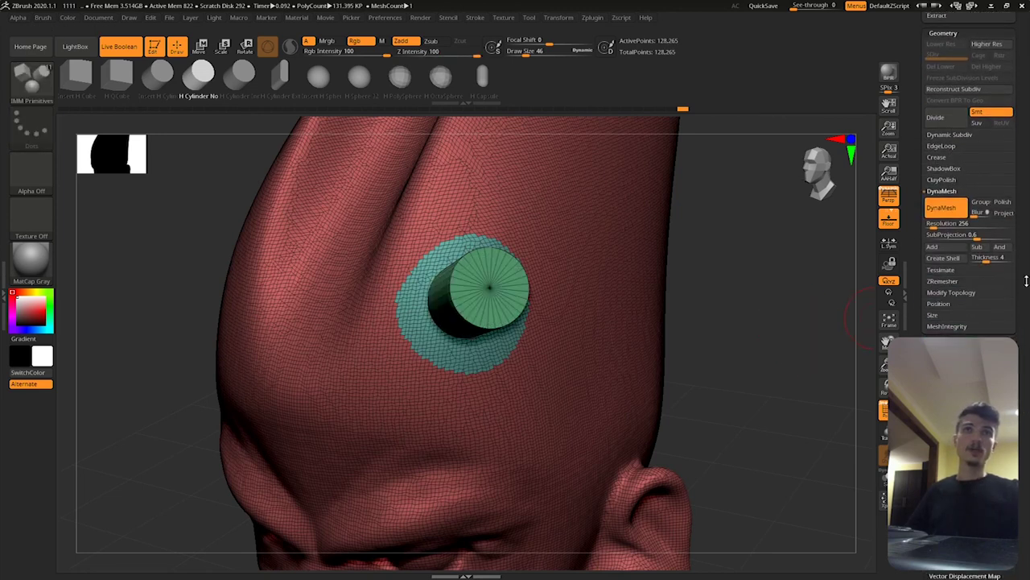
pyautogui.keyDown('ctrl'); pyautogui.moveTo(741, 204); pyautogui.dragTo(785, 344); pyautogui.keyUp('ctrl')
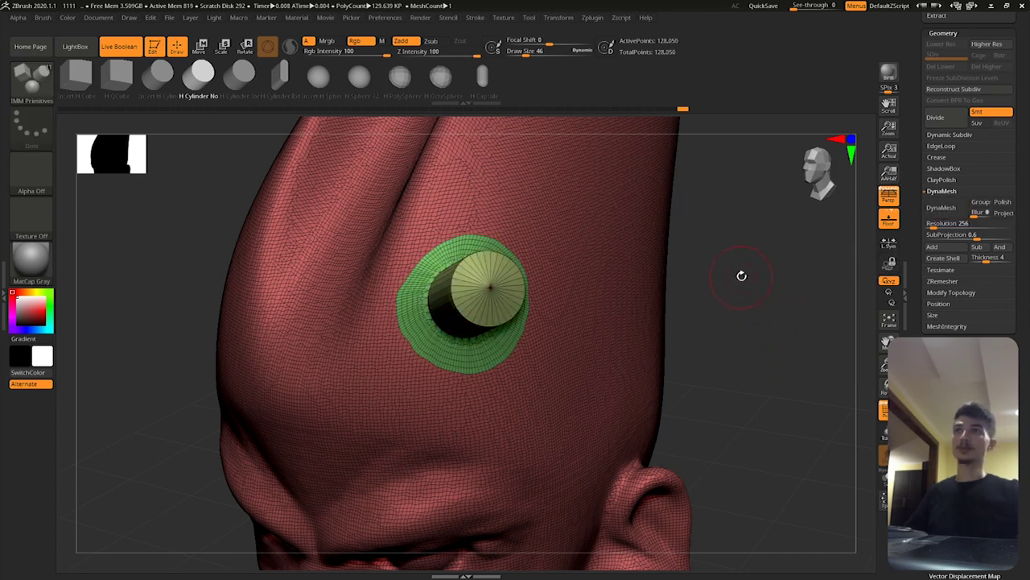
pyautogui.moveTo(741, 279)
pyautogui.mouseDown()
pyautogui.moveTo(747, 267)
pyautogui.moveTo(729, 384)
pyautogui.mouseUp()
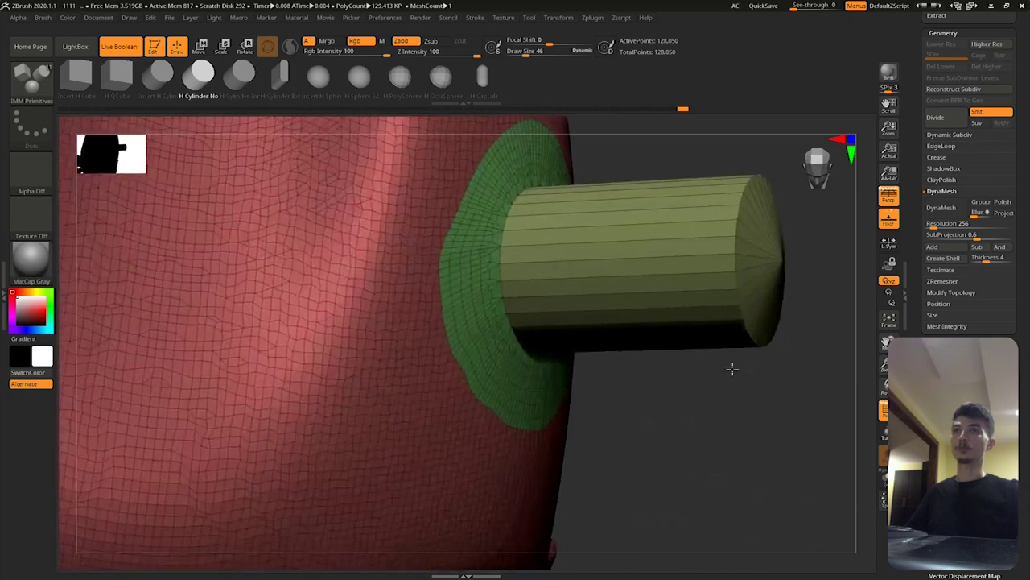
pyautogui.moveTo(730, 303)
pyautogui.mouseDown()
pyautogui.moveTo(570, 227)
pyautogui.moveTo(507, 235)
pyautogui.moveTo(618, 211)
pyautogui.moveTo(603, 246)
pyautogui.moveTo(665, 252)
pyautogui.moveTo(540, 295)
pyautogui.moveTo(569, 269)
pyautogui.mouseUp()
pyautogui.moveTo(462, 308)
pyautogui.mouseDown()
pyautogui.moveTo(507, 332)
pyautogui.moveTo(524, 278)
pyautogui.moveTo(648, 212)
pyautogui.moveTo(528, 287)
pyautogui.mouseUp()
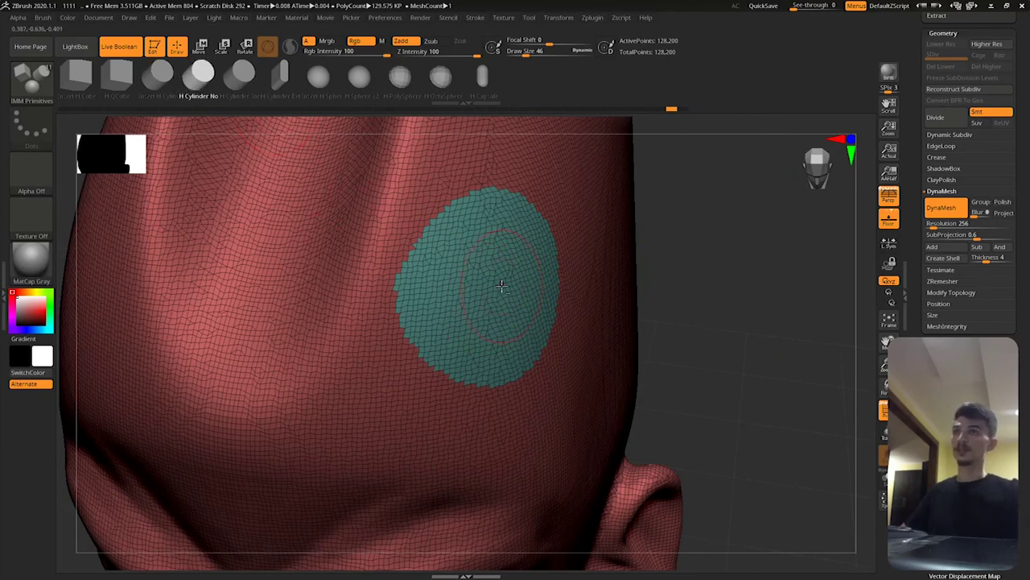
# - Add a subtracting cylinder to the forehead patch and DynaMesh it into a round hole
pyautogui.moveTo(486, 287)
pyautogui.keyDown('alt'); pyautogui.mouseDown()
pyautogui.moveTo(486, 338)
pyautogui.moveTo(520, 285)
pyautogui.moveTo(531, 225)
pyautogui.moveTo(553, 277)
pyautogui.mouseUp(); pyautogui.keyUp('alt')
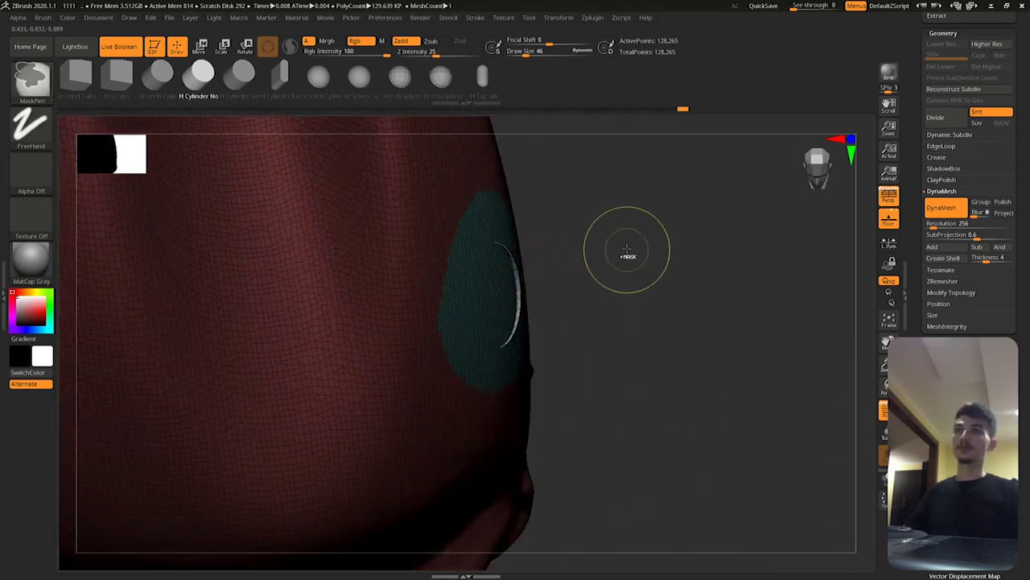
pyautogui.keyDown('ctrl'); pyautogui.moveTo(623, 231); pyautogui.dragTo(674, 278); pyautogui.keyUp('ctrl')
pyautogui.moveTo(580, 154)
pyautogui.keyDown('ctrl'); pyautogui.mouseDown()
pyautogui.moveTo(715, 328)
pyautogui.moveTo(684, 294)
pyautogui.mouseUp(); pyautogui.keyUp('ctrl')
pyautogui.click(925, 207)
pyautogui.hotkey('ctrl', 'z')
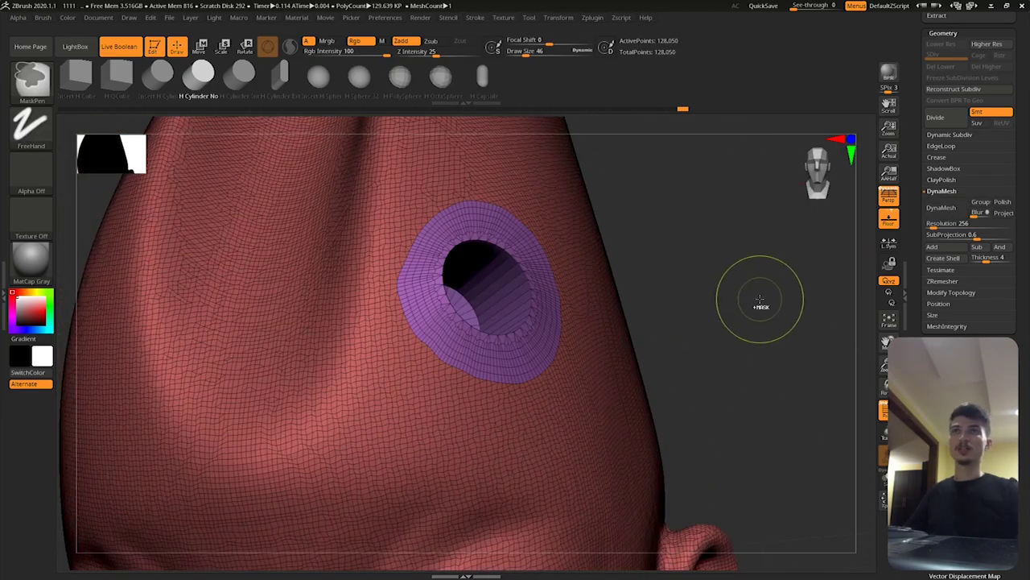
pyautogui.hotkey('ctrl', 'z')
pyautogui.moveTo(601, 273)
pyautogui.mouseDown()
pyautogui.moveTo(618, 231)
pyautogui.moveTo(545, 258)
pyautogui.moveTo(633, 236)
pyautogui.mouseUp()
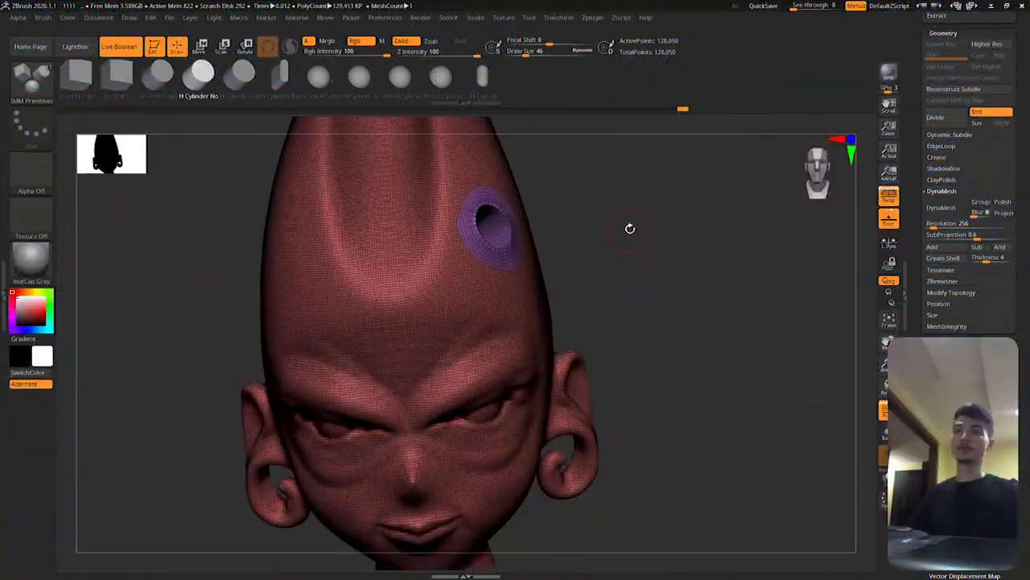
pyautogui.scroll(2, 628, 228)
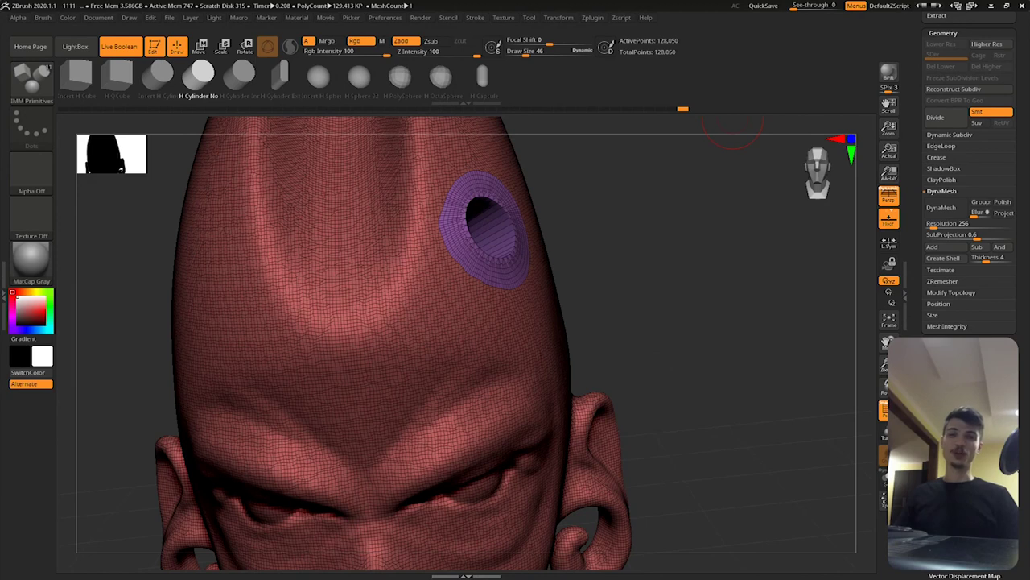